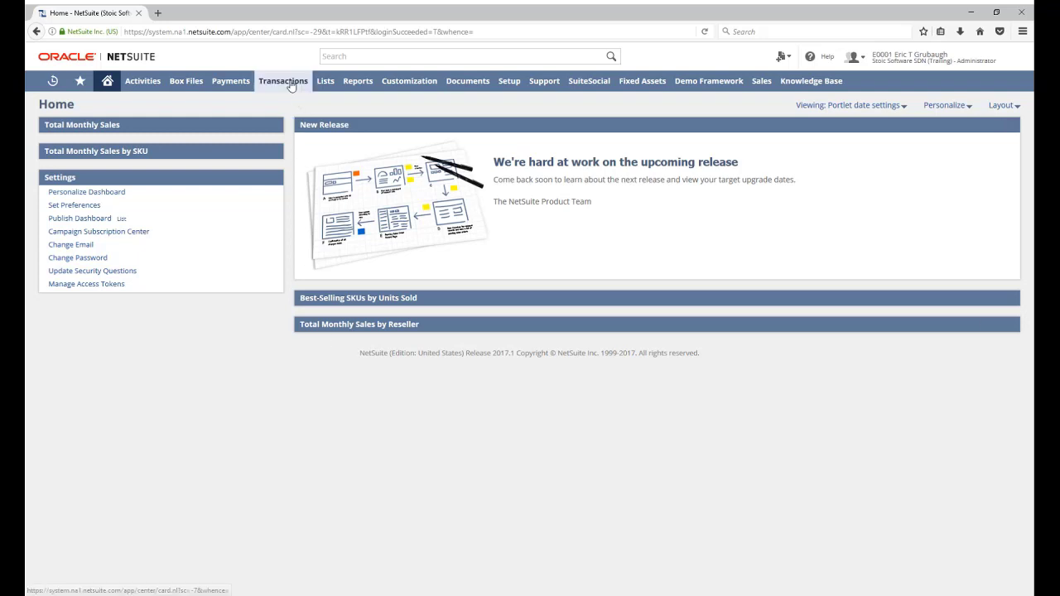
# Step: Open the Sales Orders list from Transactions > Sales and highlight its TOTAL: 635 count
pyautogui.moveTo(291, 87)
pyautogui.moveTo(273, 183)
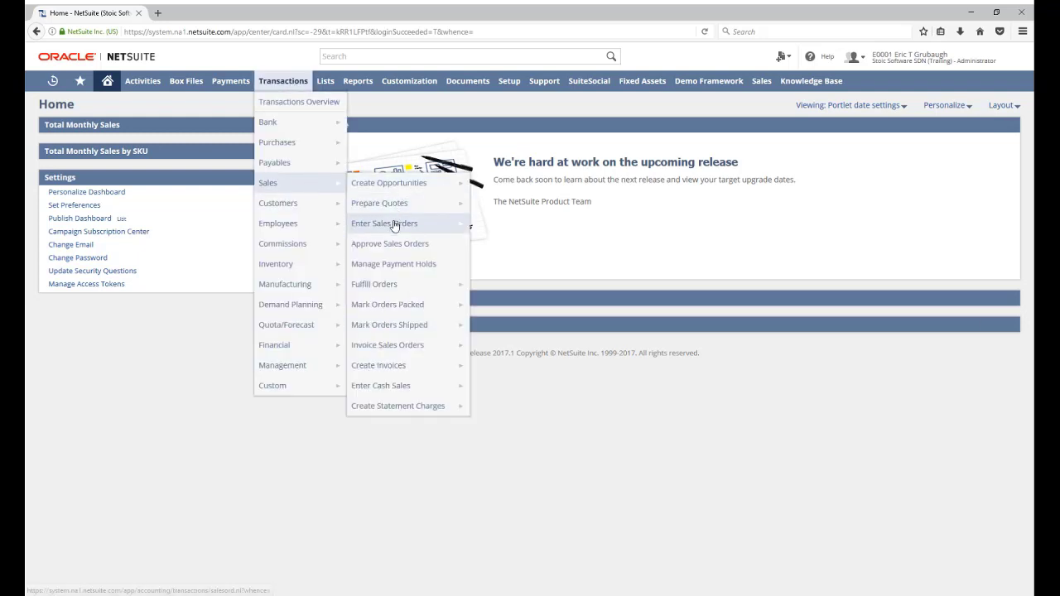
pyautogui.moveTo(399, 225)
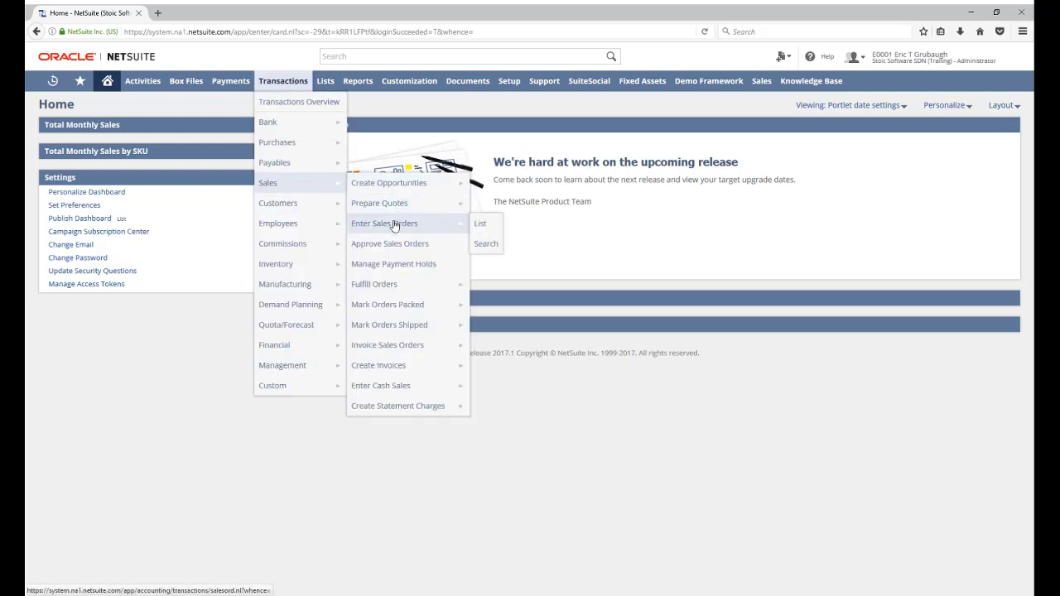
pyautogui.click(483, 228)
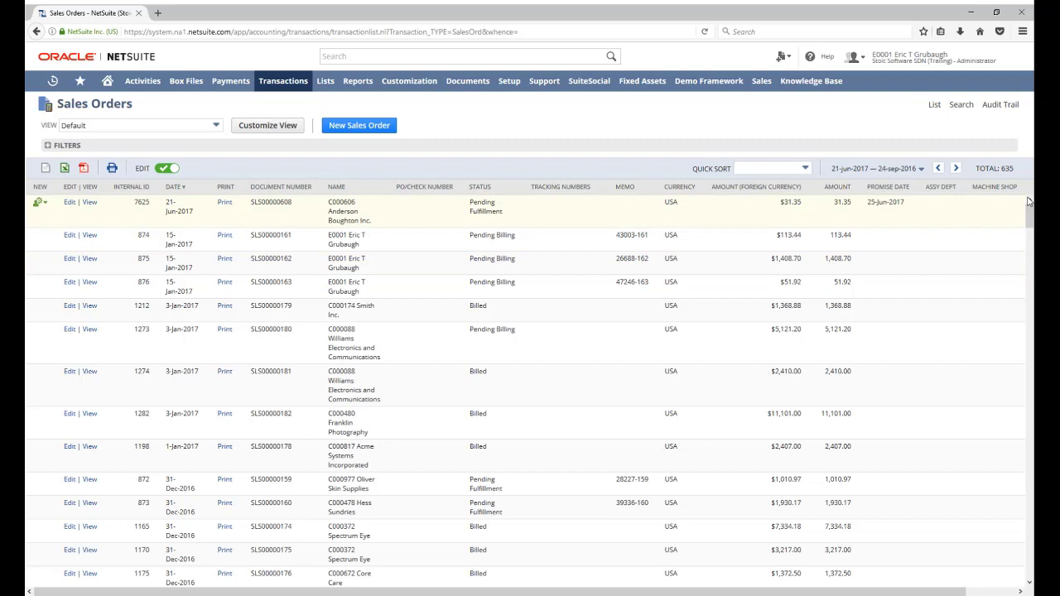
pyautogui.moveTo(1021, 170); pyautogui.dragTo(975, 169)
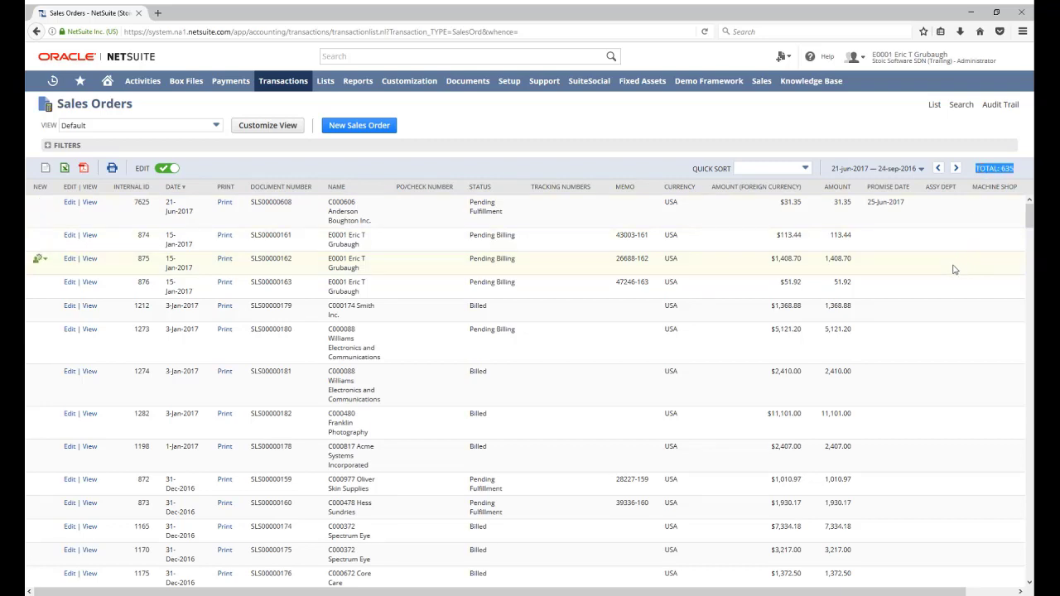
pyautogui.click(1024, 177)
# Step: Open the sales order search in a new tab and run it with only Name, Date and Document Number columns
pyautogui.middleClick(962, 107)
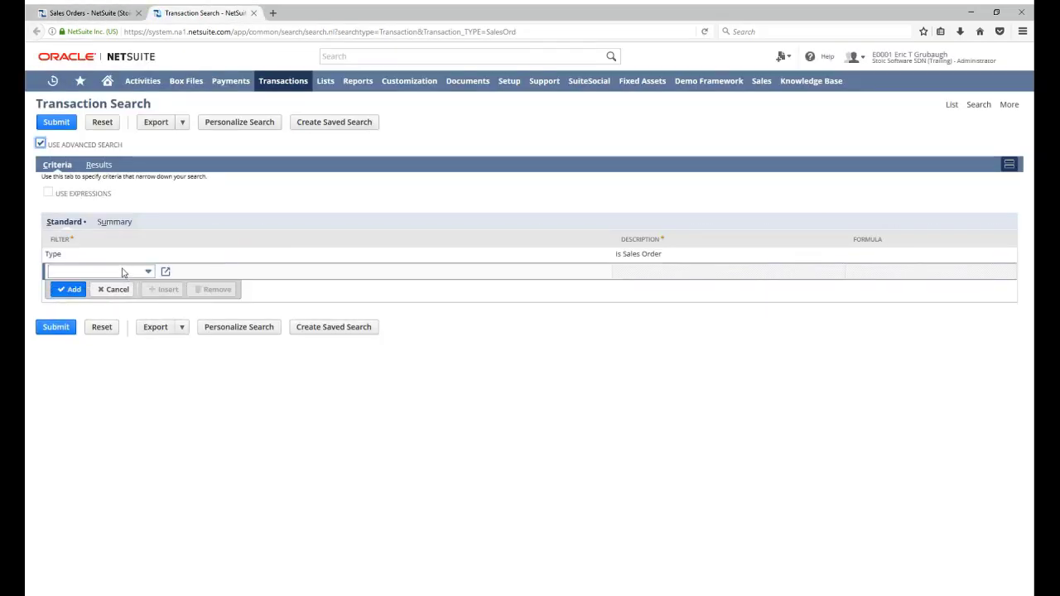
pyautogui.click(99, 169)
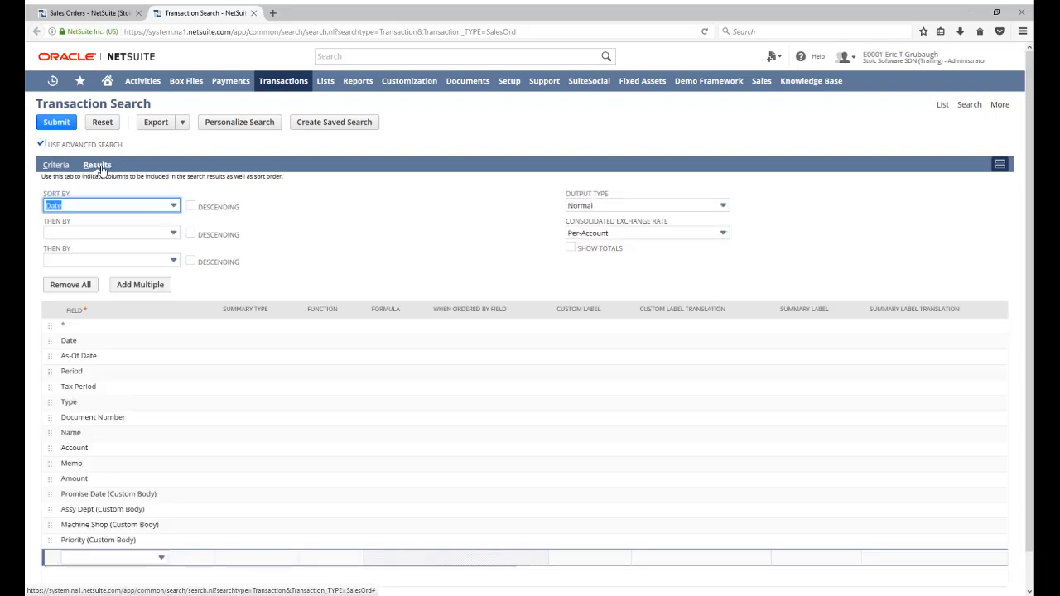
pyautogui.click(72, 286)
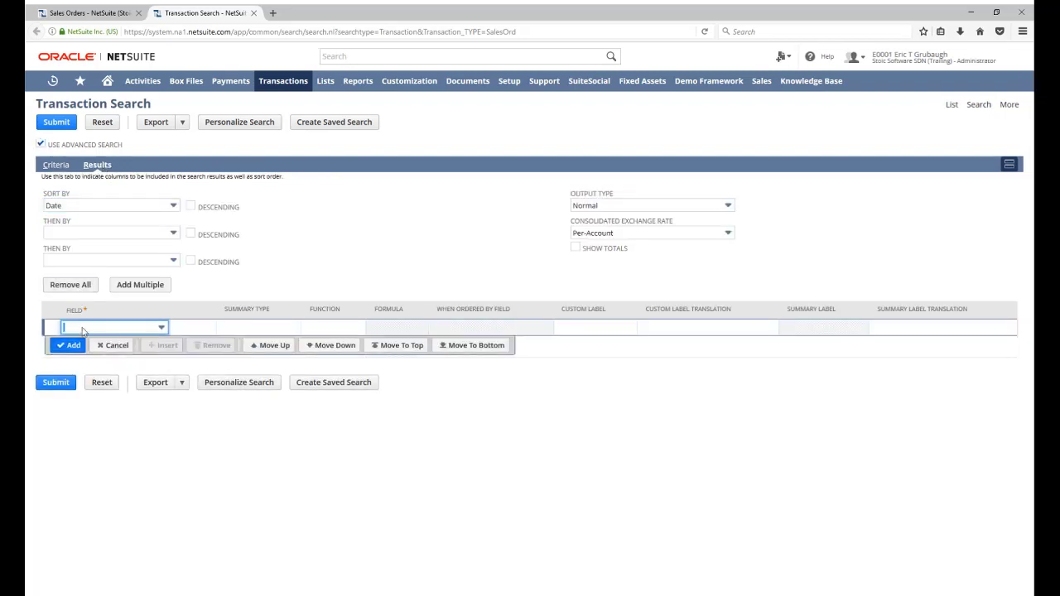
pyautogui.write('Name')
pyautogui.press('Return')
pyautogui.write('Date')
pyautogui.press('Return')
pyautogui.write('Document Number')
pyautogui.press('Return')
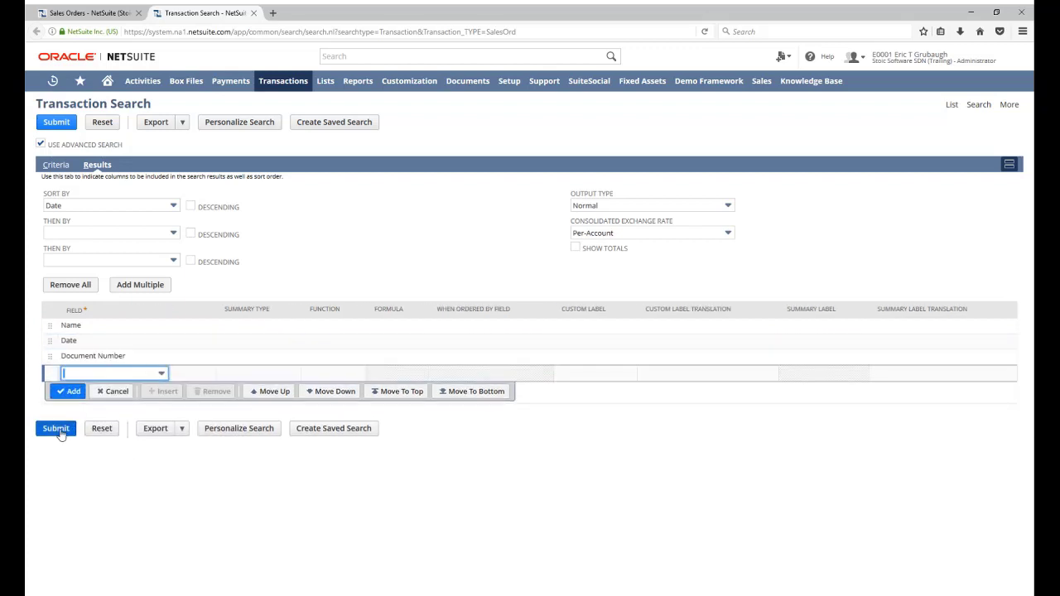
pyautogui.click(55, 428)
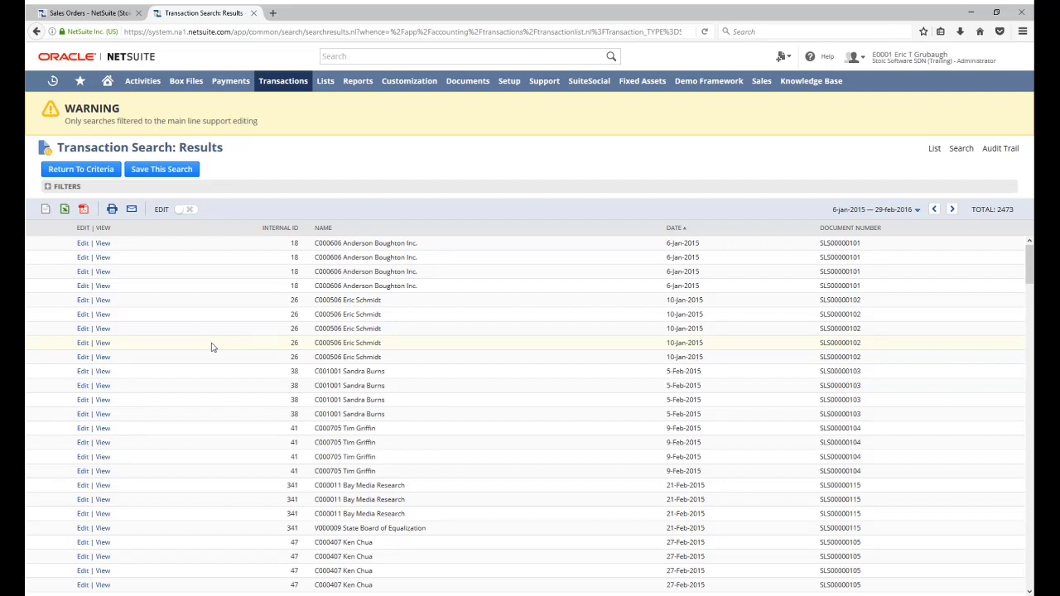
# Step: Highlight the 2473 total and SLS00000101's repeated rows, then return to the Sales Orders list
pyautogui.moveTo(1021, 213); pyautogui.dragTo(971, 210)
pyautogui.moveTo(281, 243); pyautogui.dragTo(428, 289)
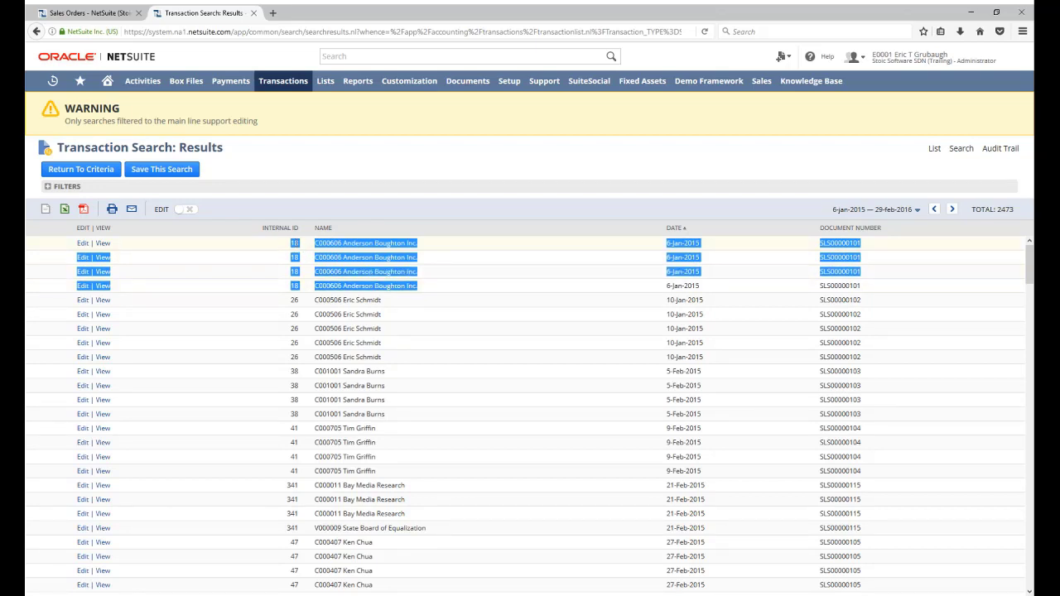
pyautogui.click(291, 245)
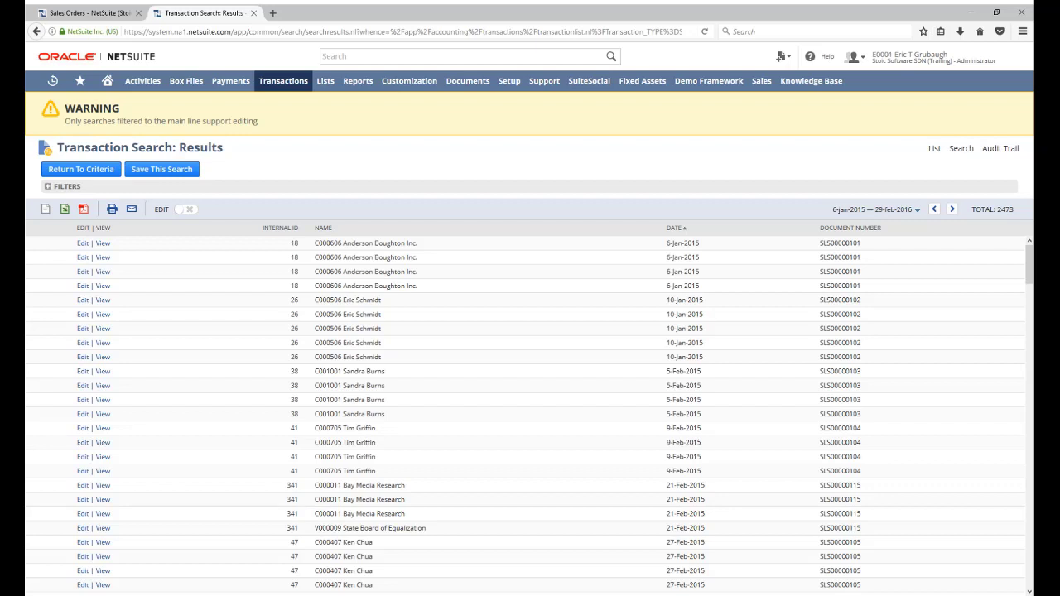
pyautogui.hotkey('ctrl', 'shift', 'Tab')
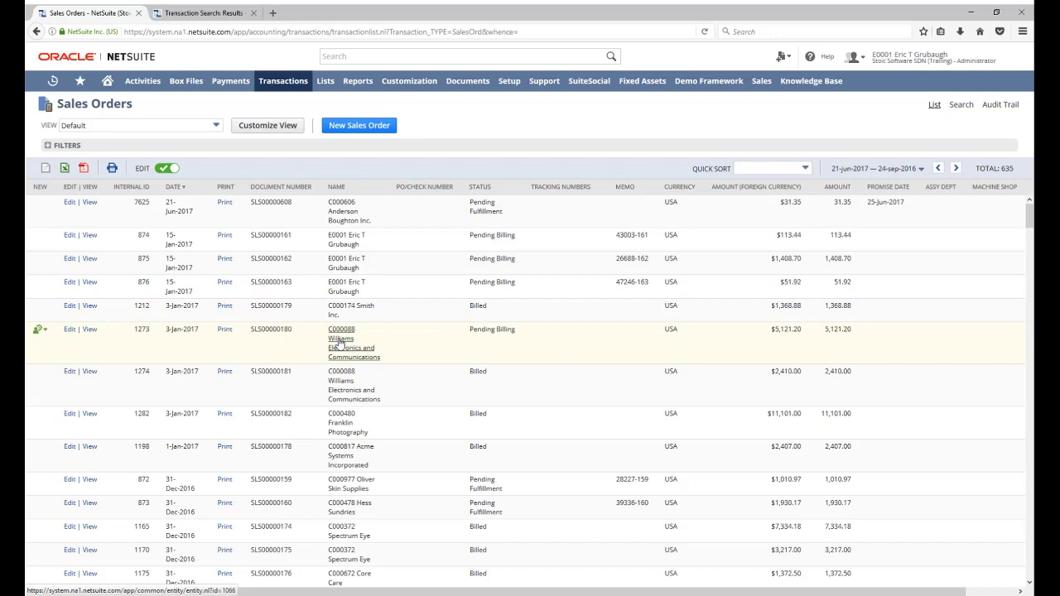
# Step: Switch back to the Transaction Search: Results tab showing 2473 rows
pyautogui.click(199, 13)
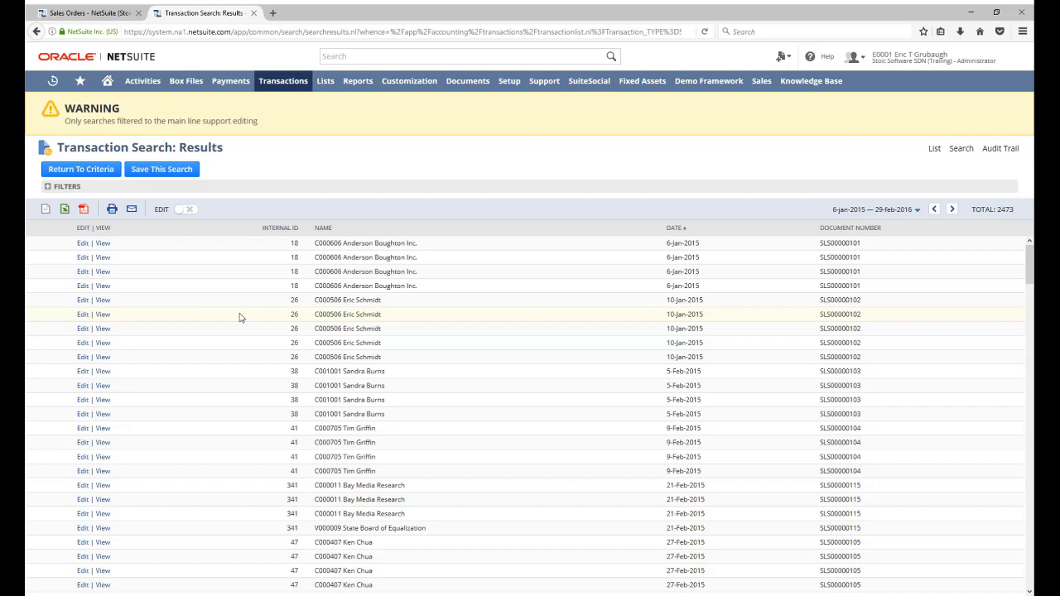
# Step: Add a Main Line = Yes filter to the sales order search and rerun it, getting 635 rows
pyautogui.click(91, 172)
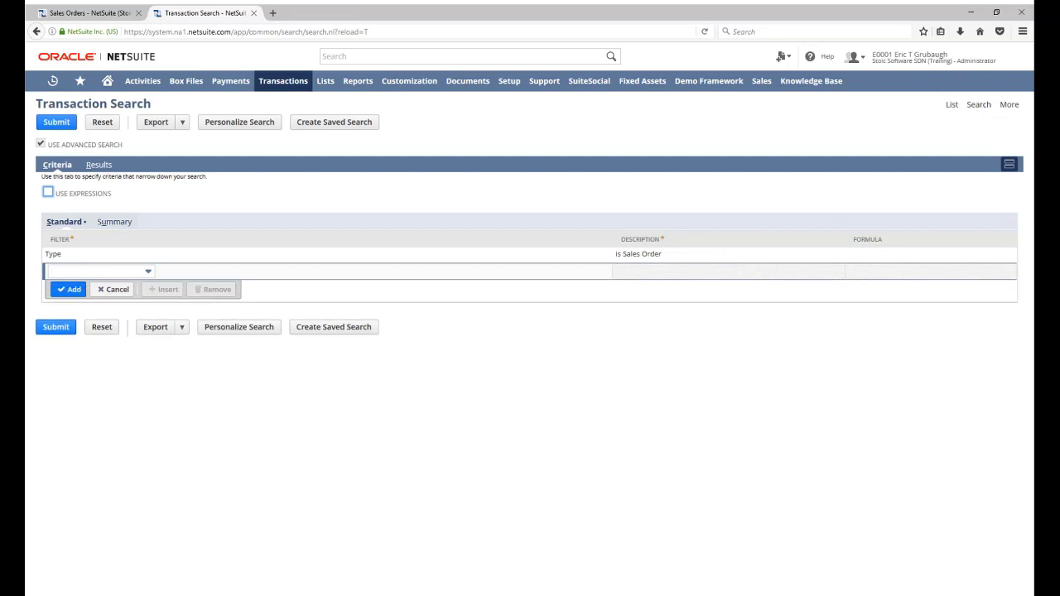
pyautogui.click(114, 277)
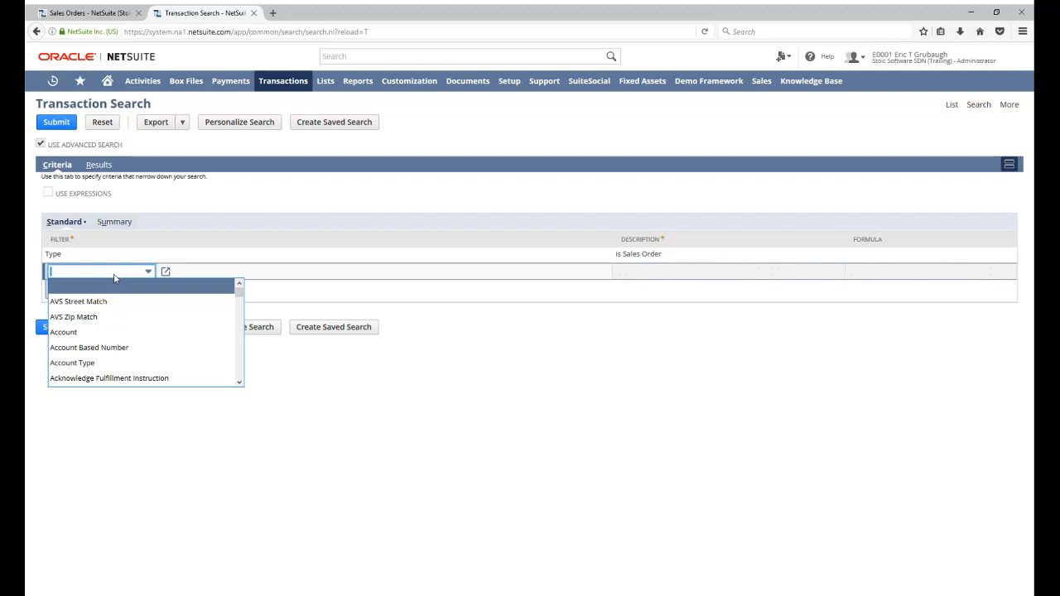
pyautogui.write('Main Line')
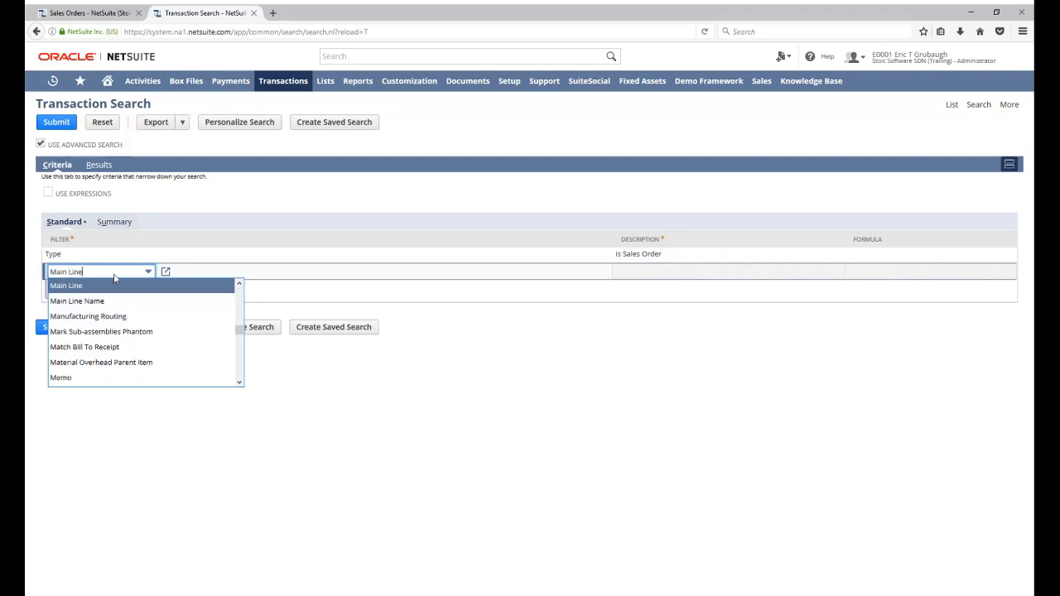
pyautogui.click(78, 284)
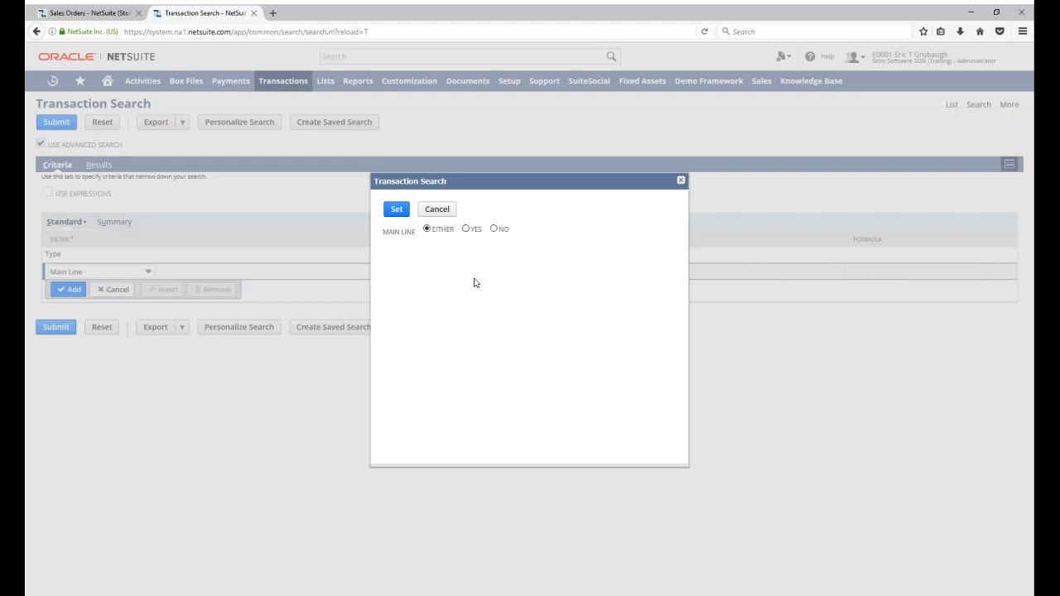
pyautogui.click(467, 230)
pyautogui.click(396, 211)
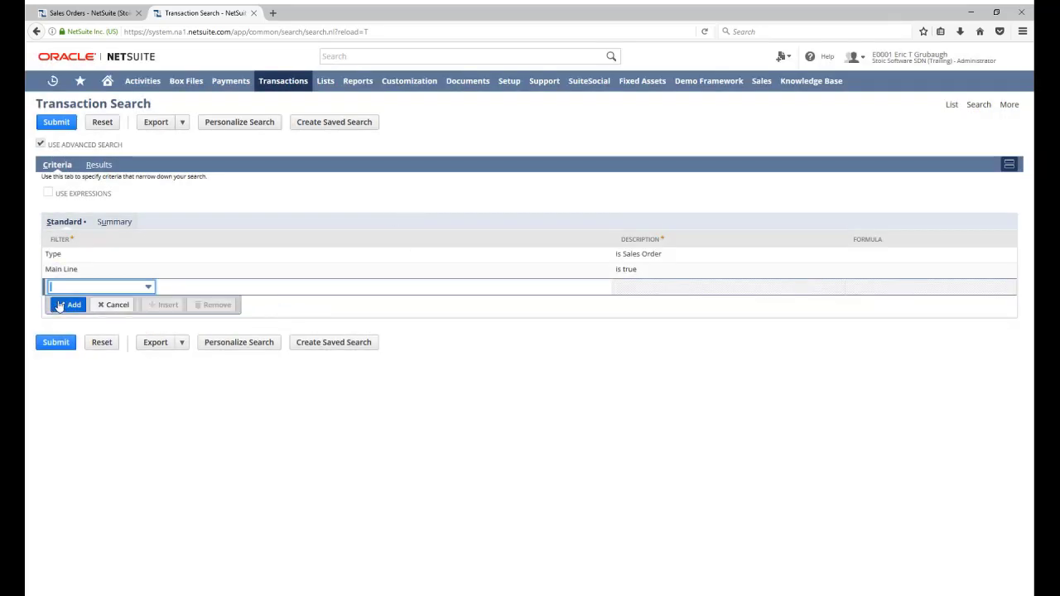
pyautogui.click(69, 346)
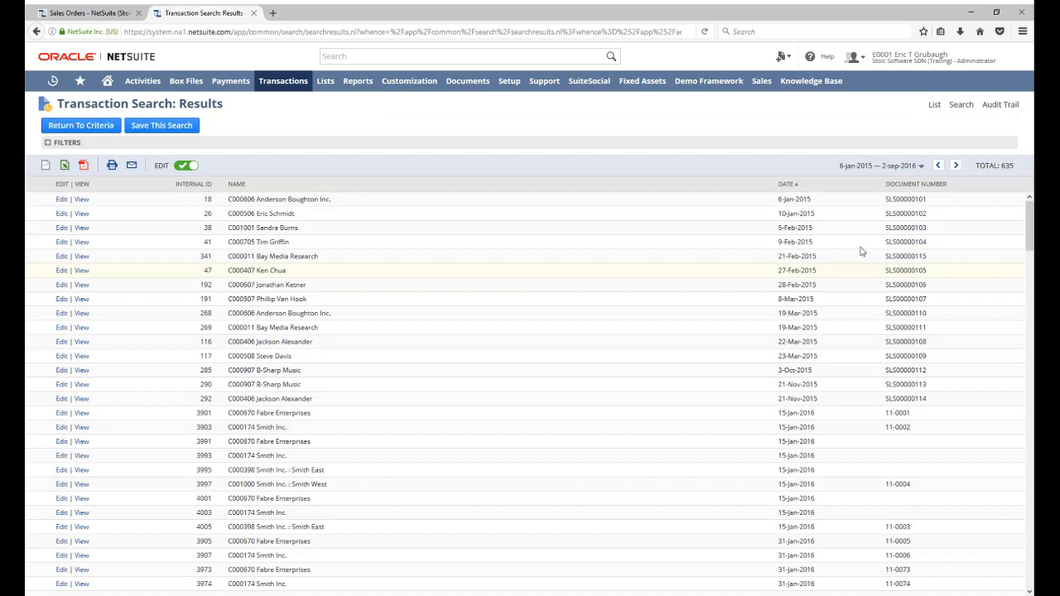
pyautogui.moveTo(1012, 167); pyautogui.dragTo(974, 167)
pyautogui.click(95, 13)
pyautogui.moveTo(1018, 170); pyautogui.dragTo(976, 168)
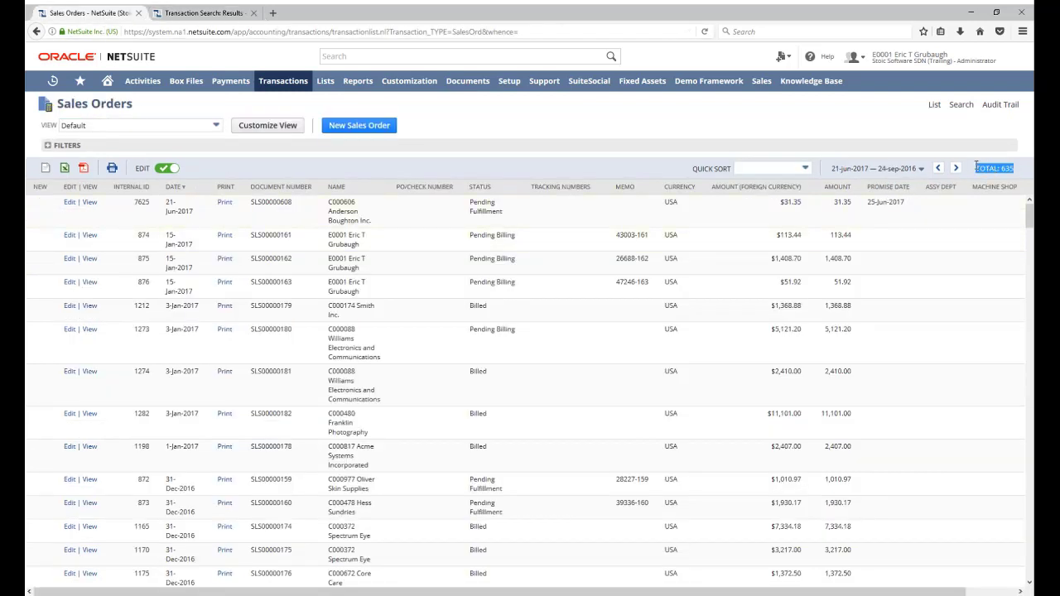
pyautogui.click(182, 13)
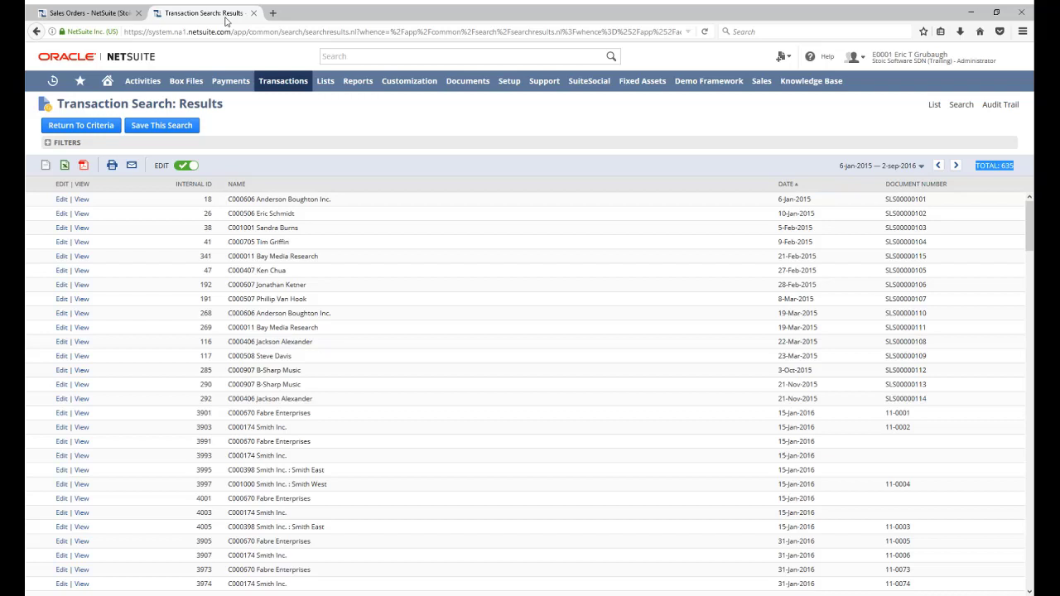
# Step: Change the Main Line filter to No and rerun the search, now returning 1838 line rows
pyautogui.click(87, 125)
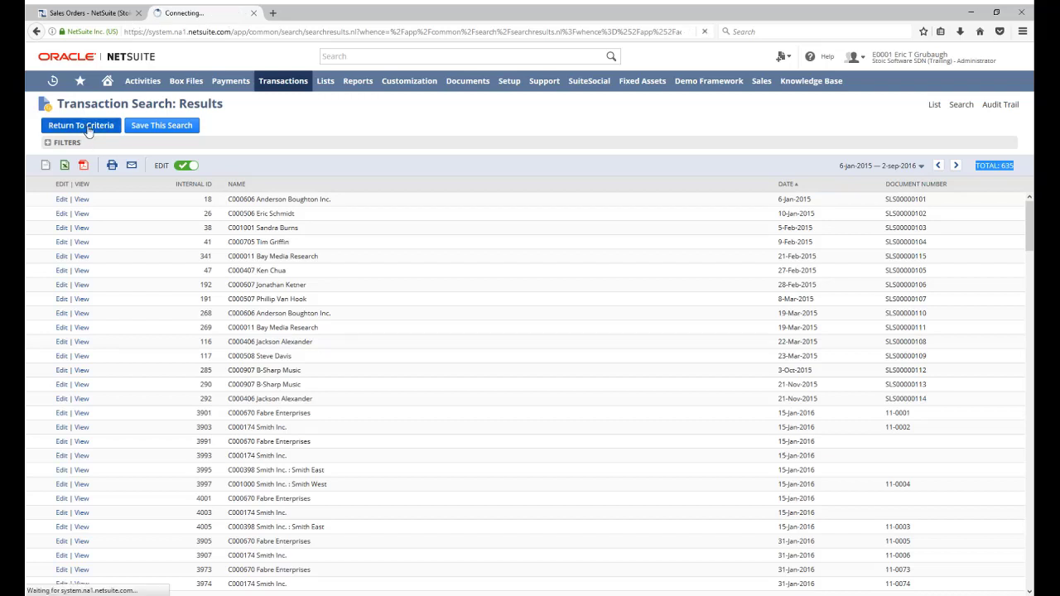
pyautogui.click(106, 271)
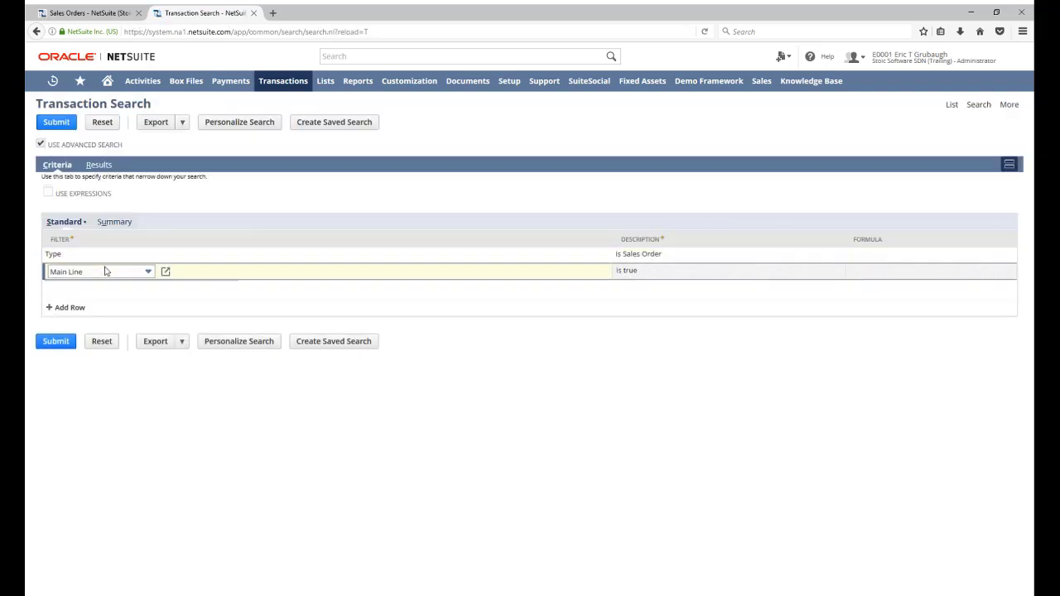
pyautogui.click(166, 271)
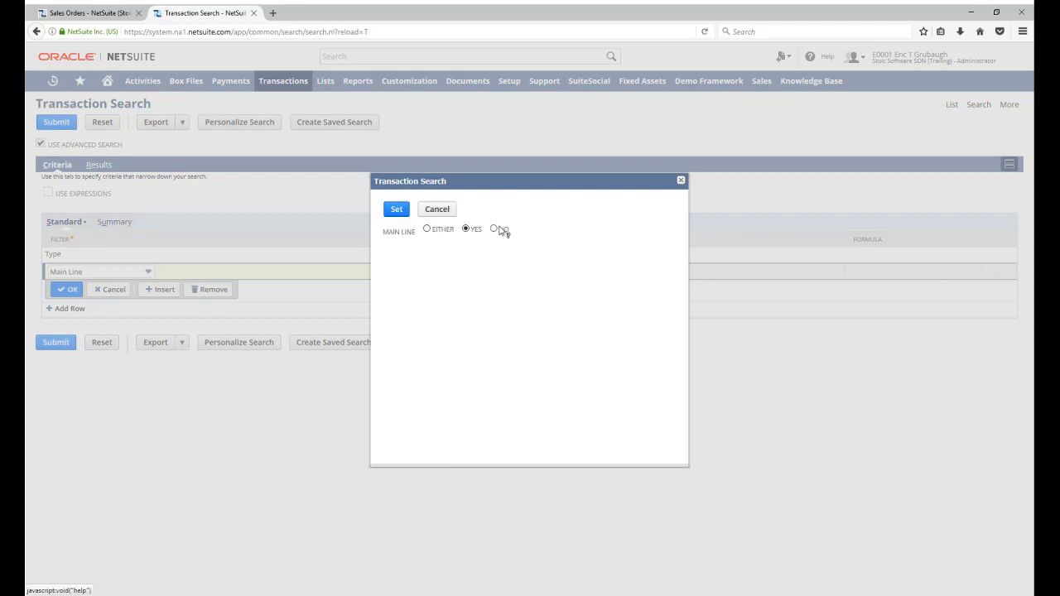
pyautogui.click(494, 228)
pyautogui.click(396, 209)
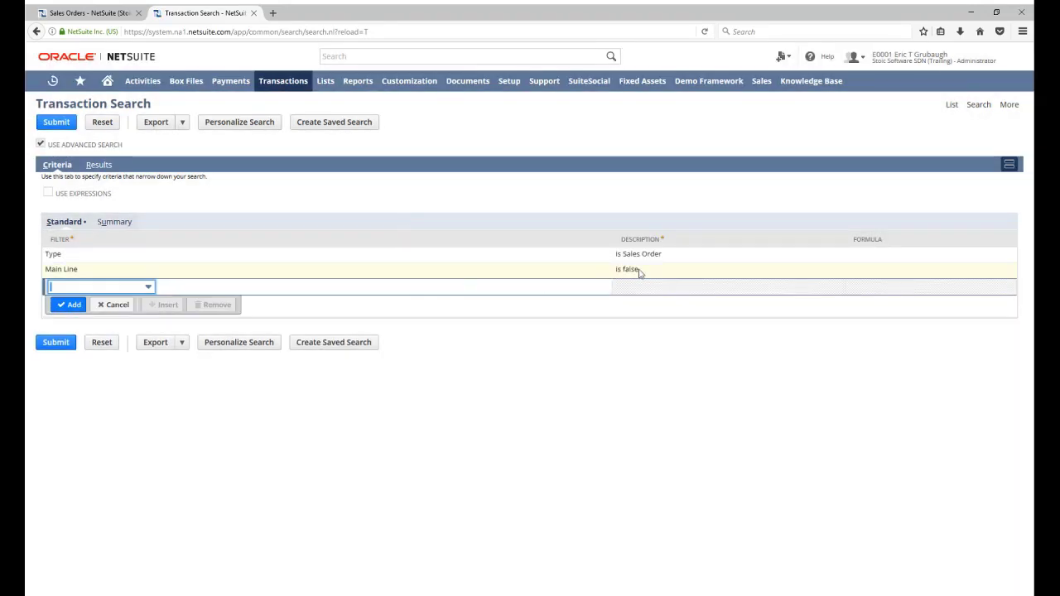
pyautogui.click(58, 342)
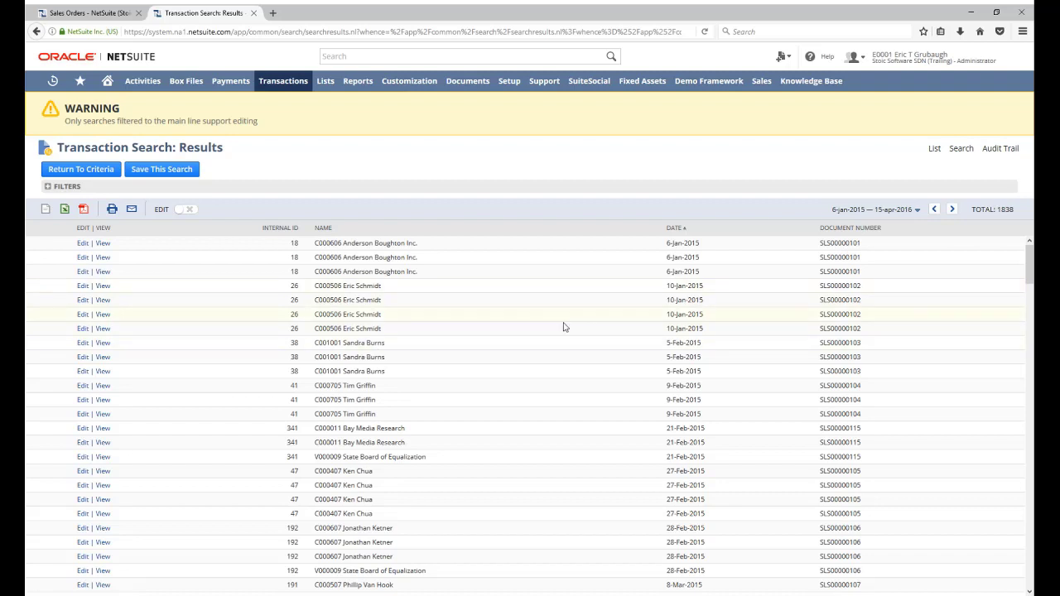
# Step: Highlight the 1838 total result count in the search results
pyautogui.doubleClick(1004, 210)
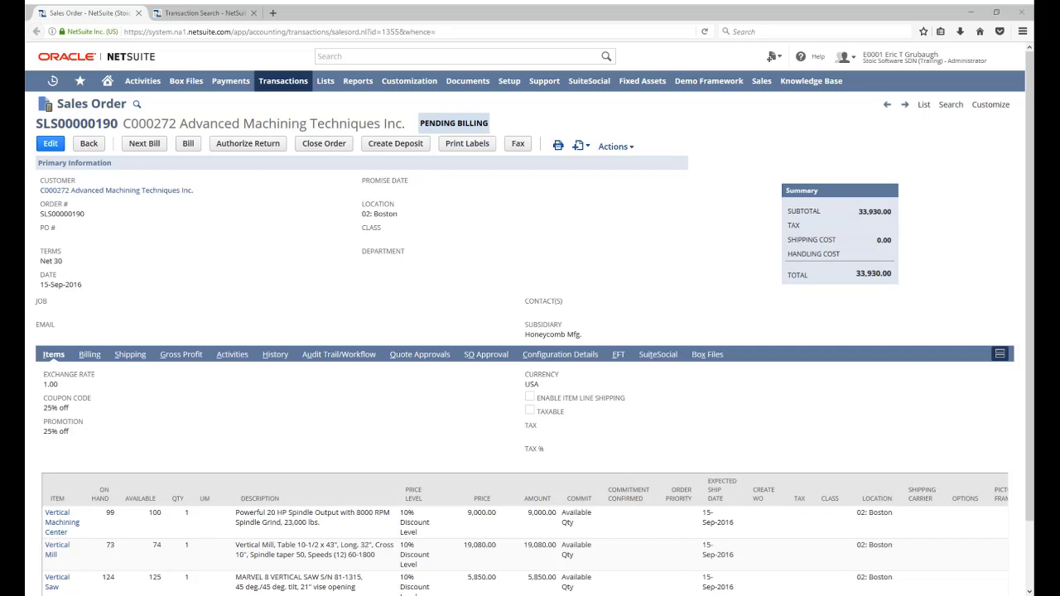
# Step: Select the internal ID 1355 in the order's address, then return to the Transaction Search tab
pyautogui.click(248, 31)
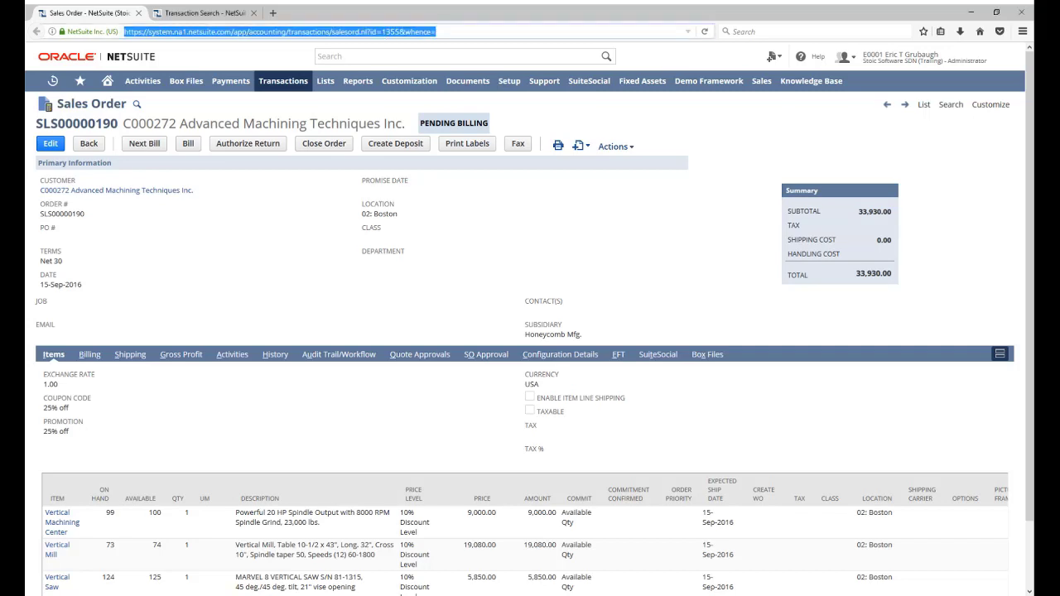
pyautogui.doubleClick(391, 32)
pyautogui.scroll(-2, 269, 276)
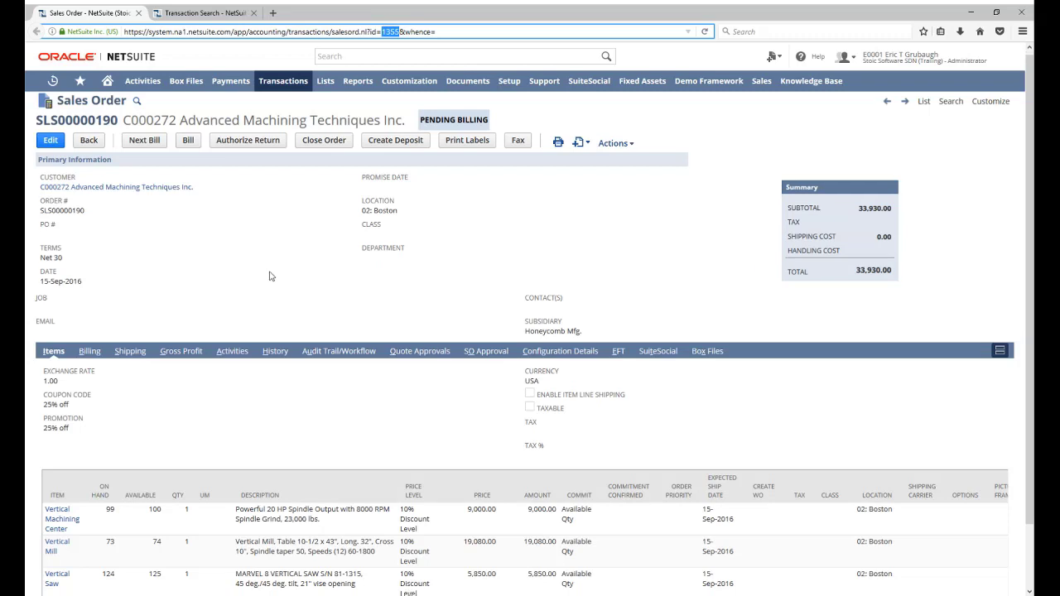
pyautogui.click(174, 12)
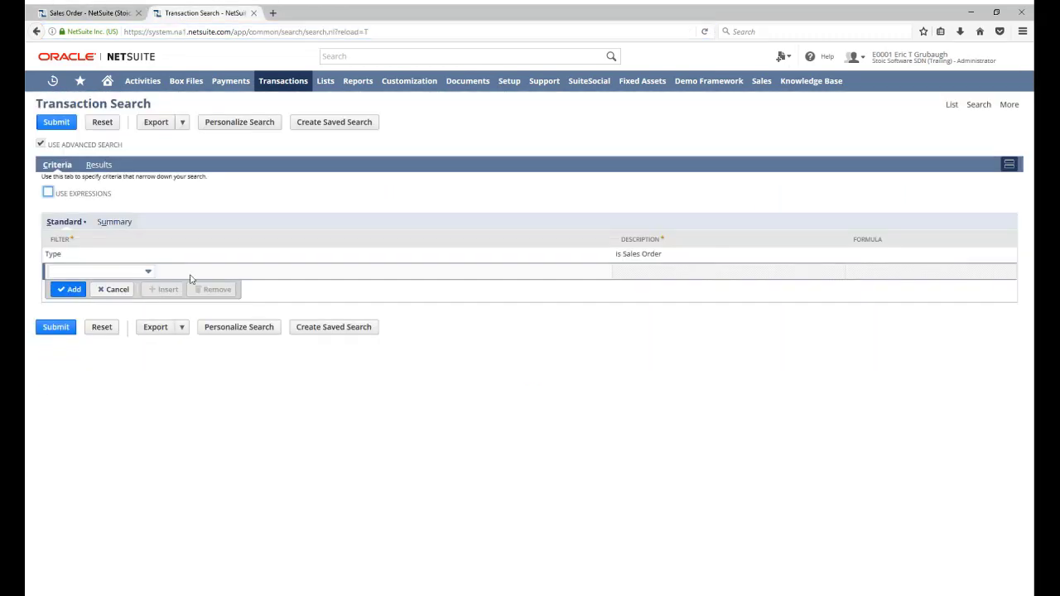
# Step: Add an Internal ID filter row and start entering 1355 as its value
pyautogui.click(81, 273)
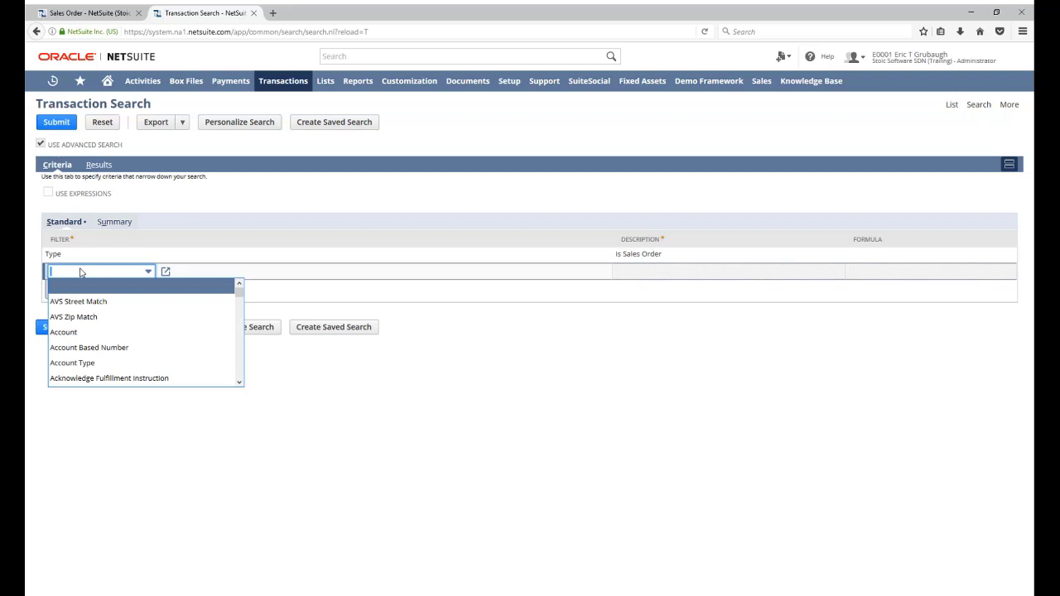
pyautogui.write('inte')
pyautogui.press('Return')
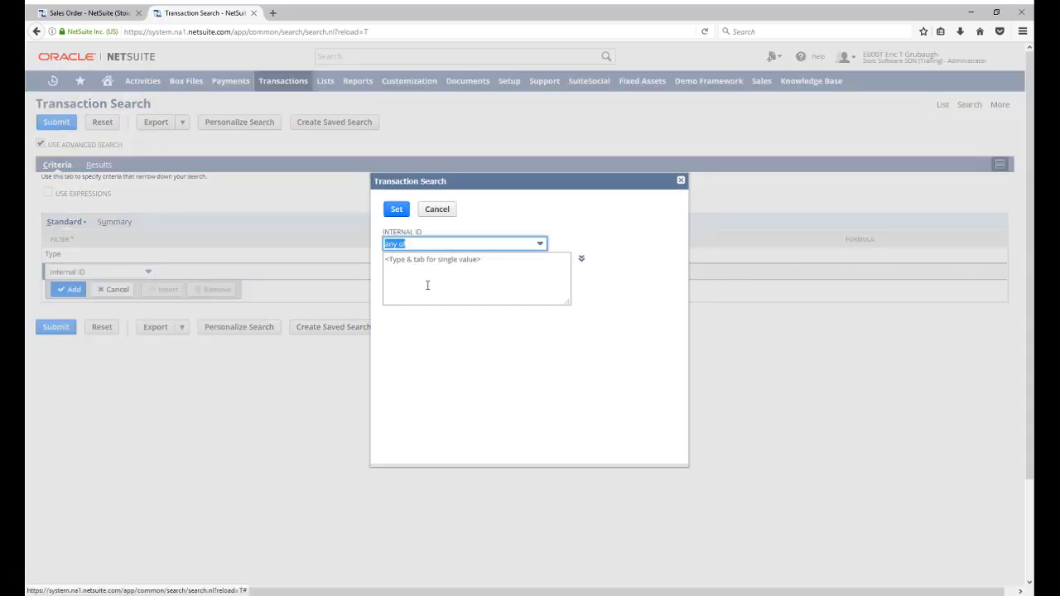
pyautogui.write('135')
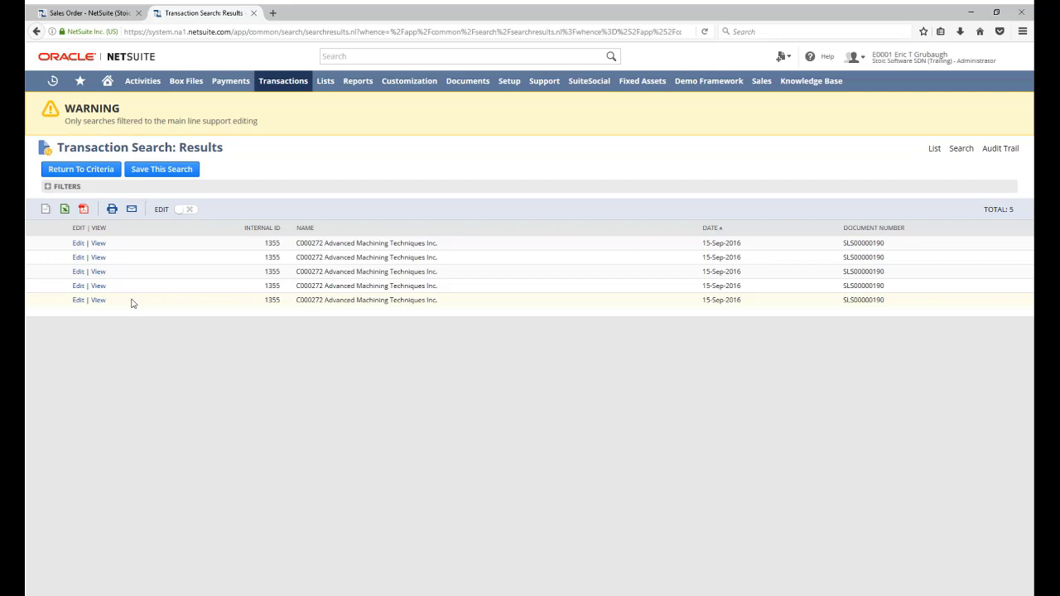
# Step: Add Main Line = Yes alongside Internal ID 1355 and rerun, leaving one 33,930.00 header row
pyautogui.click(62, 172)
pyautogui.write('Main Line')
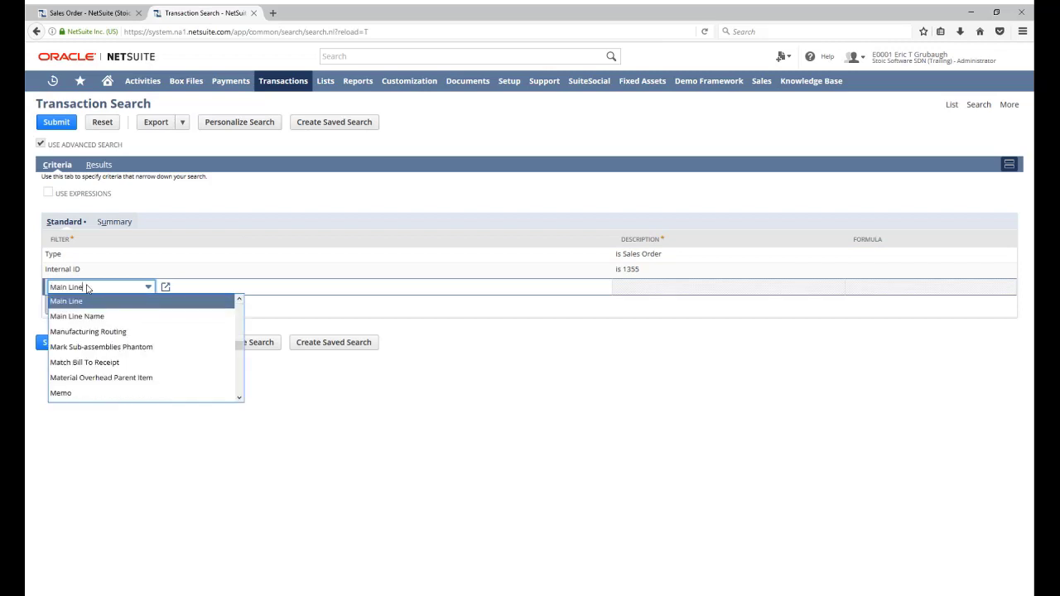
pyautogui.press('Tab')
pyautogui.click(466, 230)
pyautogui.click(397, 208)
pyautogui.press('Return')
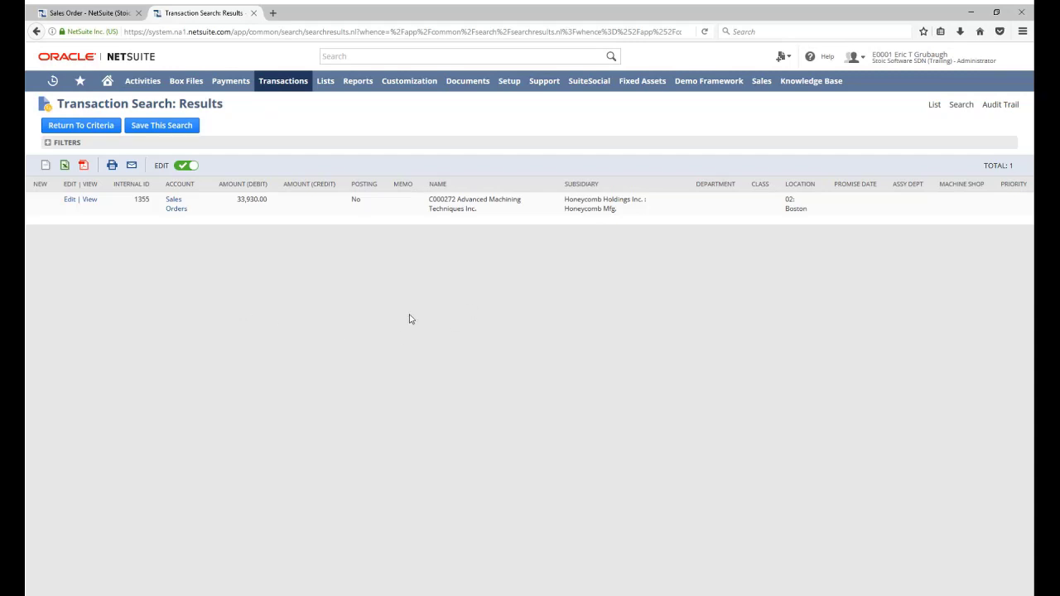
# Step: Add Quantity as a result column, run the search, then go back to the criteria
pyautogui.click(79, 130)
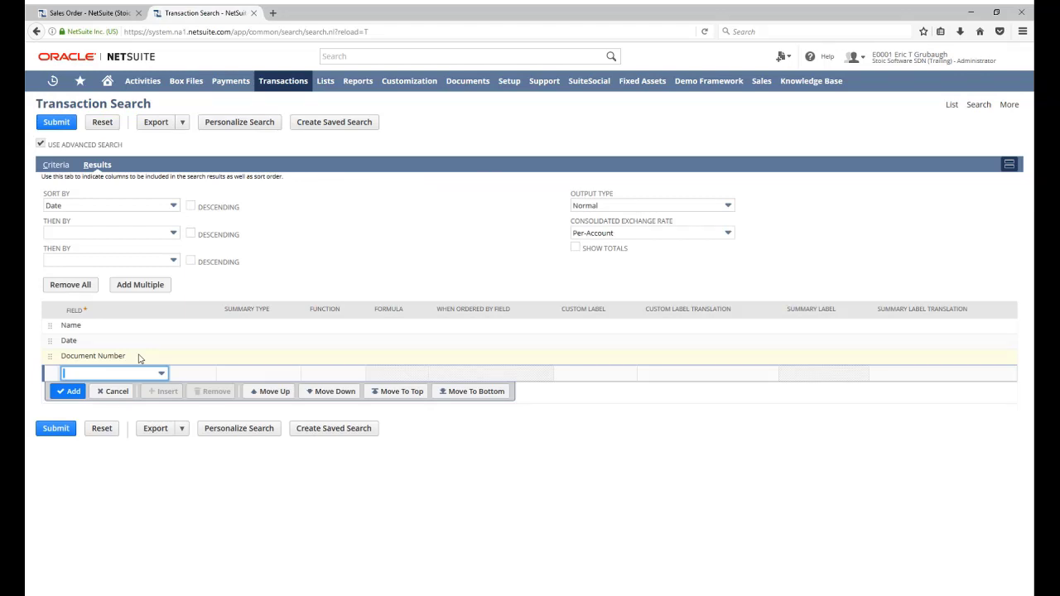
pyautogui.write('q')
pyautogui.press('Return')
pyautogui.click(58, 441)
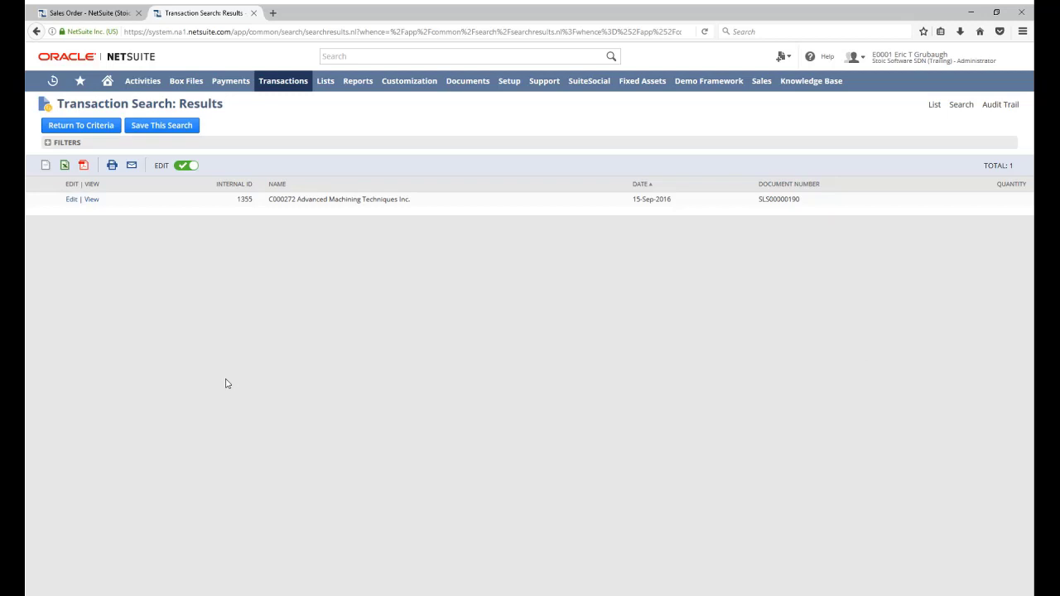
pyautogui.click(72, 123)
# Step: Change the Main Line filter to No and rerun, reviewing the first rows' quantities
pyautogui.click(61, 284)
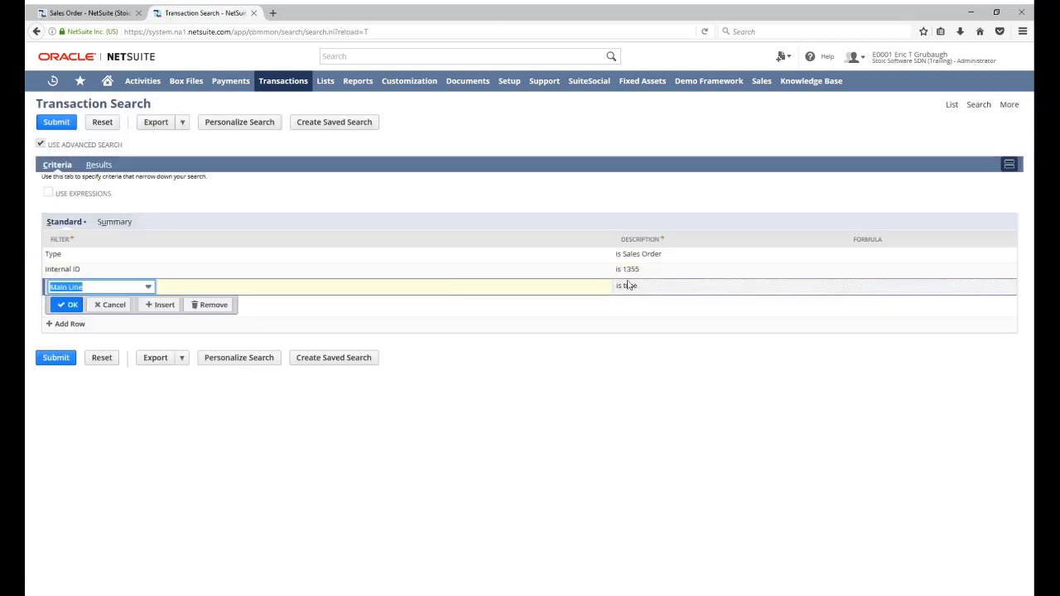
pyautogui.click(395, 208)
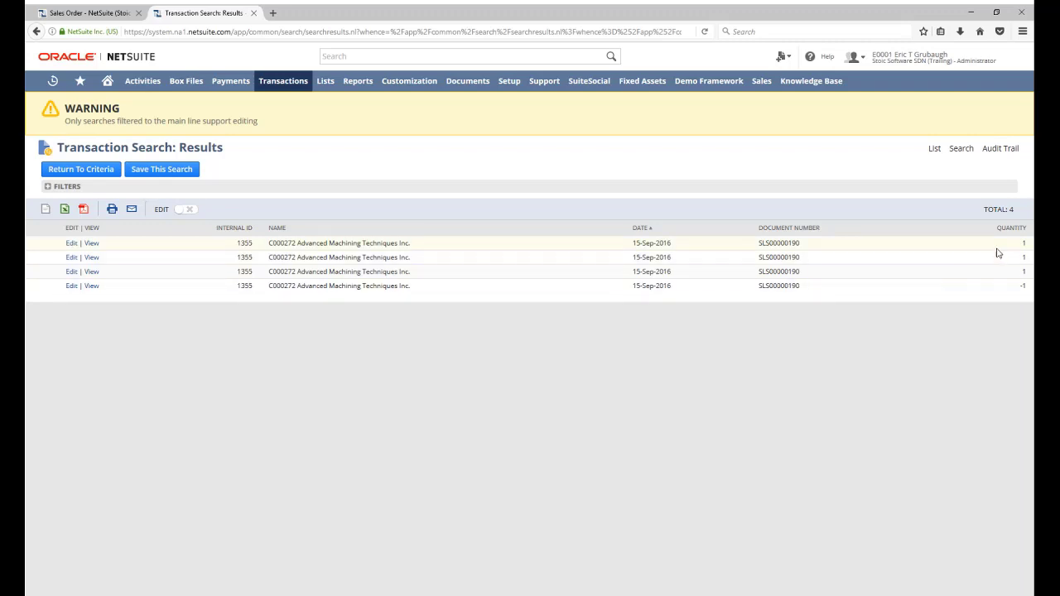
pyautogui.moveTo(1018, 241); pyautogui.dragTo(1030, 279)
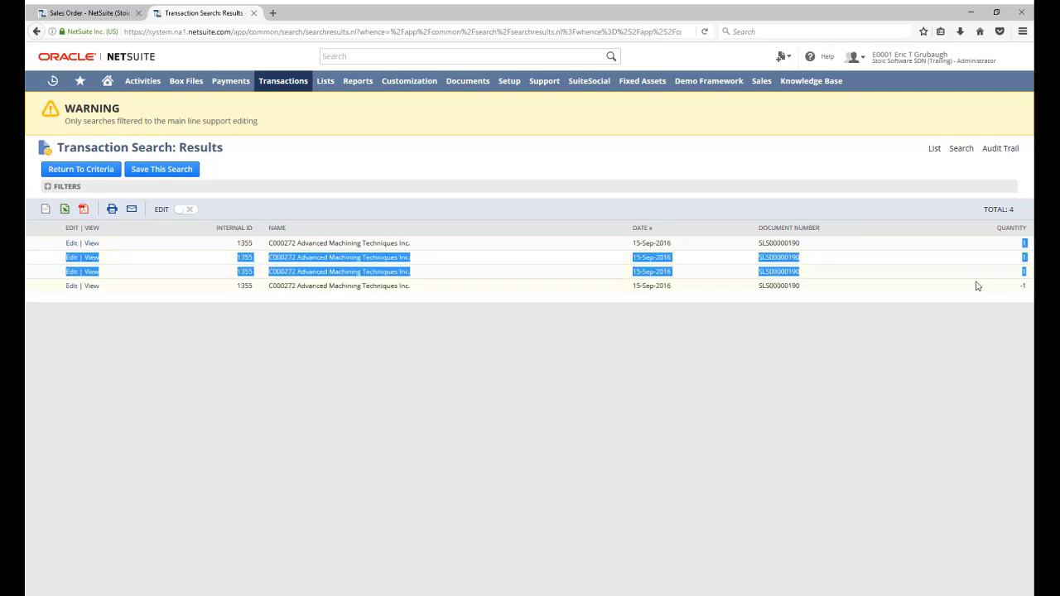
pyautogui.click(648, 406)
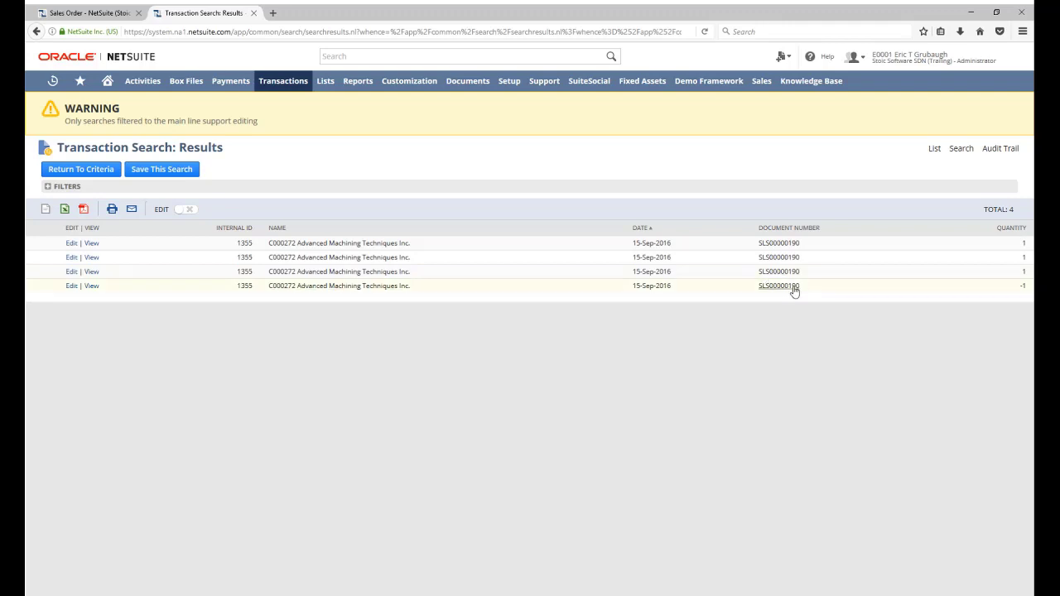
# Step: Point out rows 3 and 4, including row 4's quantity of -1
pyautogui.moveTo(804, 288); pyautogui.dragTo(361, 242)
pyautogui.click(309, 323)
pyautogui.doubleClick(1023, 288)
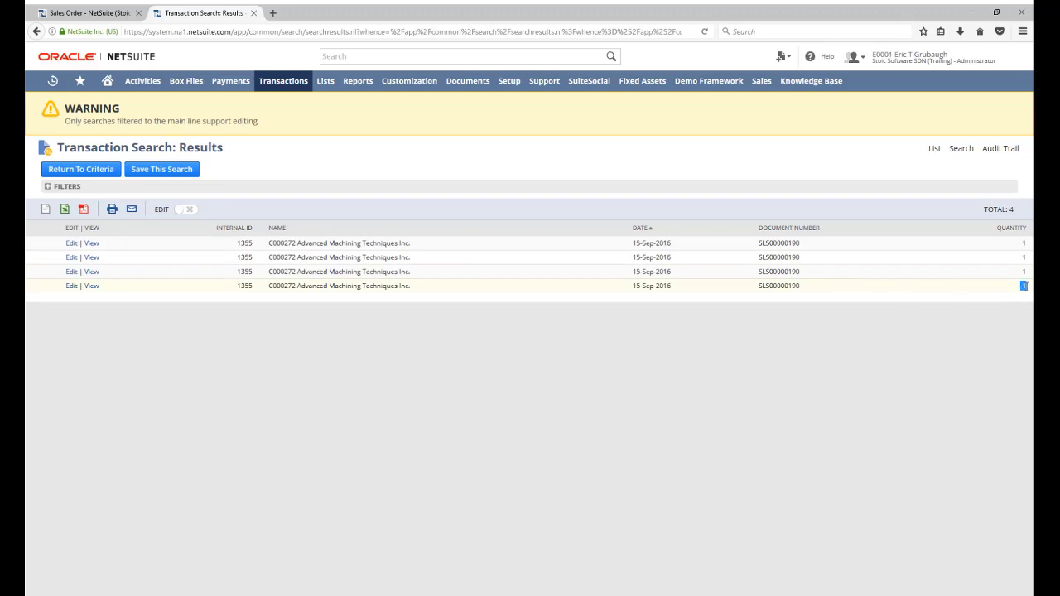
pyautogui.click(903, 355)
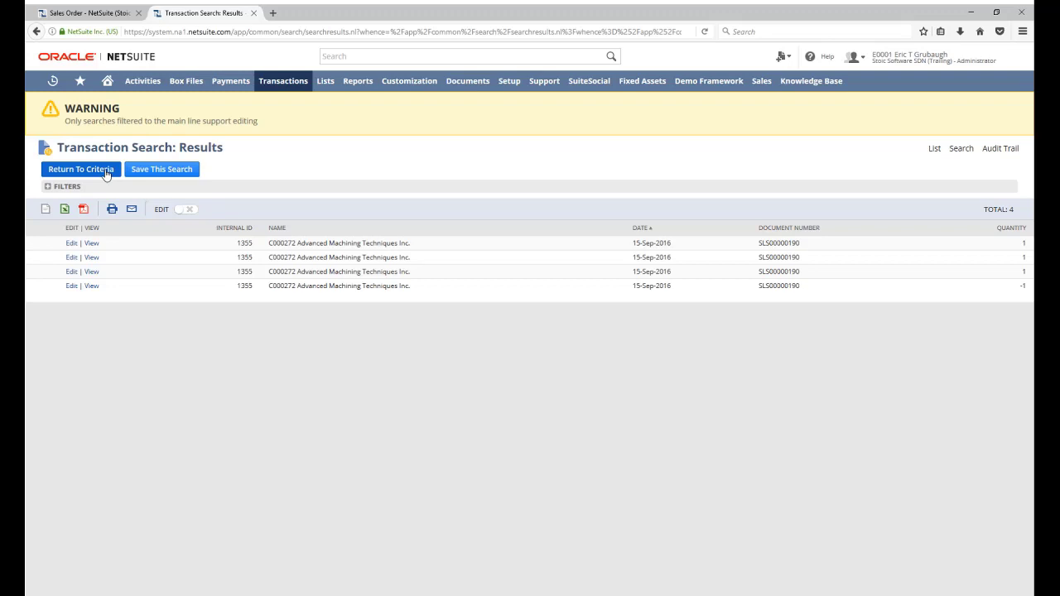
# Step: Back on the criteria, add a Shipping Line is No filter
pyautogui.click(81, 169)
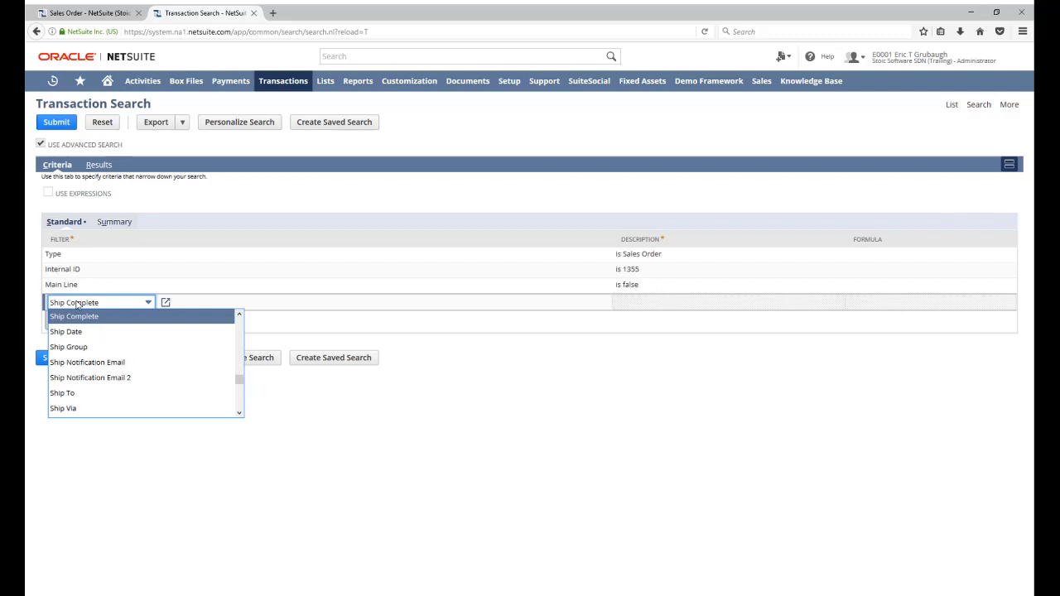
pyautogui.press('Down')
pyautogui.press('Down')
pyautogui.press('Down')
pyautogui.press('Down')
pyautogui.press('Down')
pyautogui.press('Down')
pyautogui.press('Down')
pyautogui.press('Down')
pyautogui.press('Down')
pyautogui.press('Down')
pyautogui.press('Down')
pyautogui.press('Down')
pyautogui.press('Down')
pyautogui.press('Down')
pyautogui.press('Down')
pyautogui.press('Down')
pyautogui.press('Down')
pyautogui.press('Down')
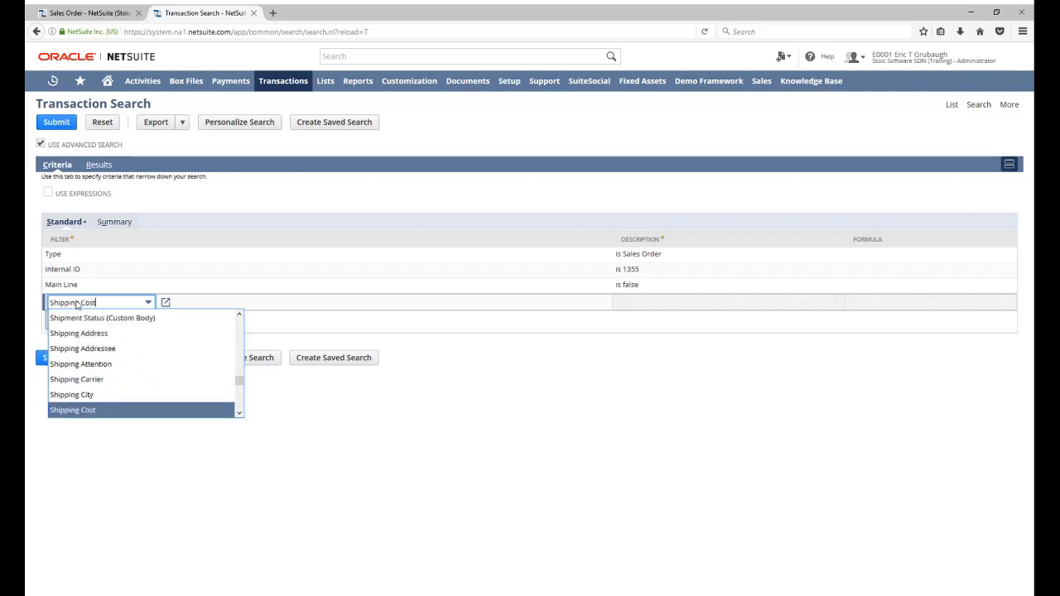
pyautogui.press('Up')
pyautogui.press('Return')
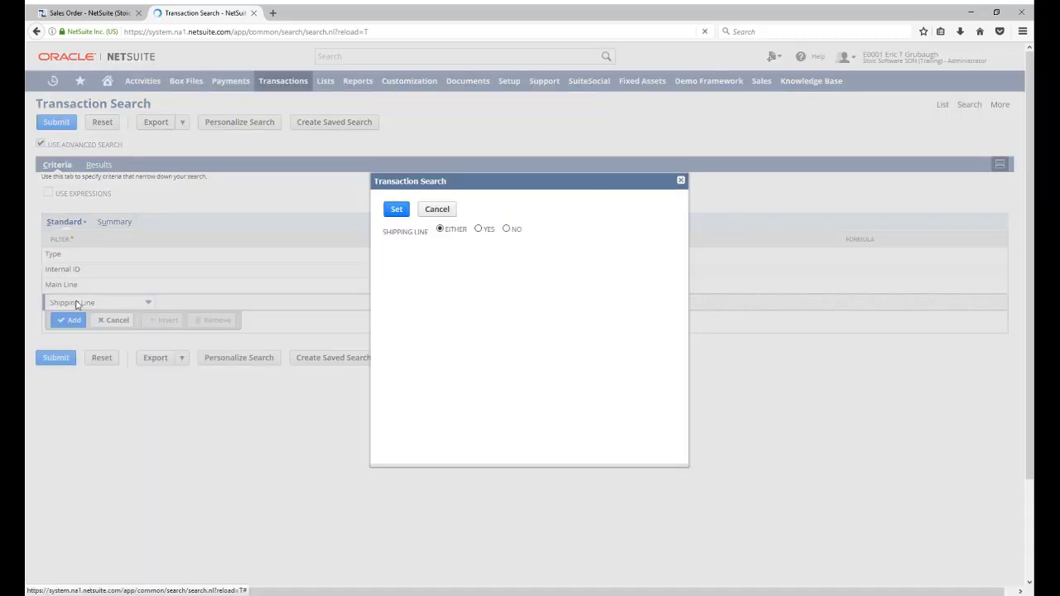
pyautogui.click(502, 231)
pyautogui.click(395, 209)
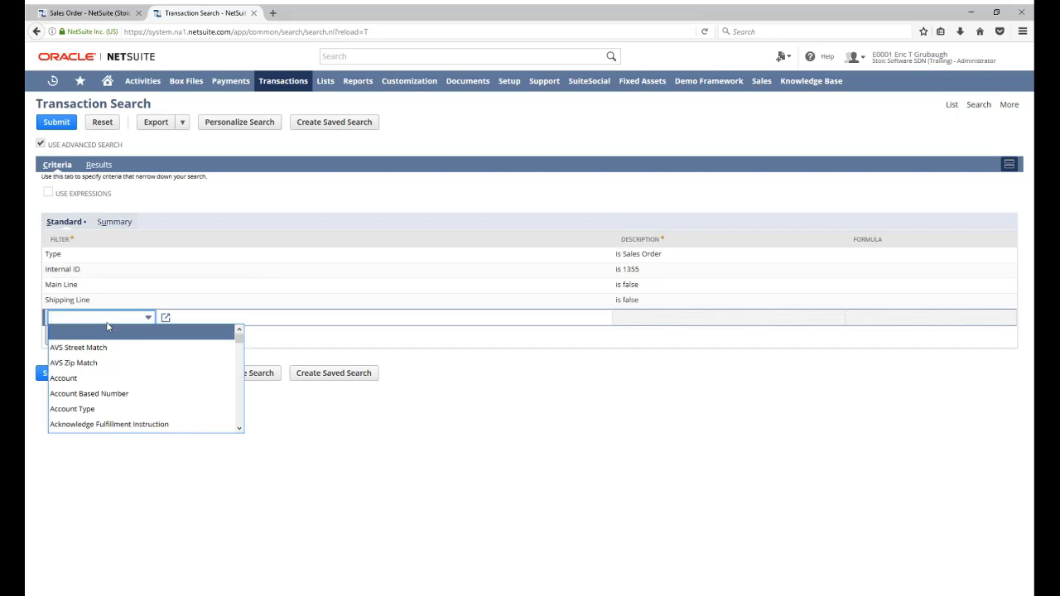
# Step: Add COGS Line is No and Tax Line is No filters and run the search
pyautogui.write('cogs')
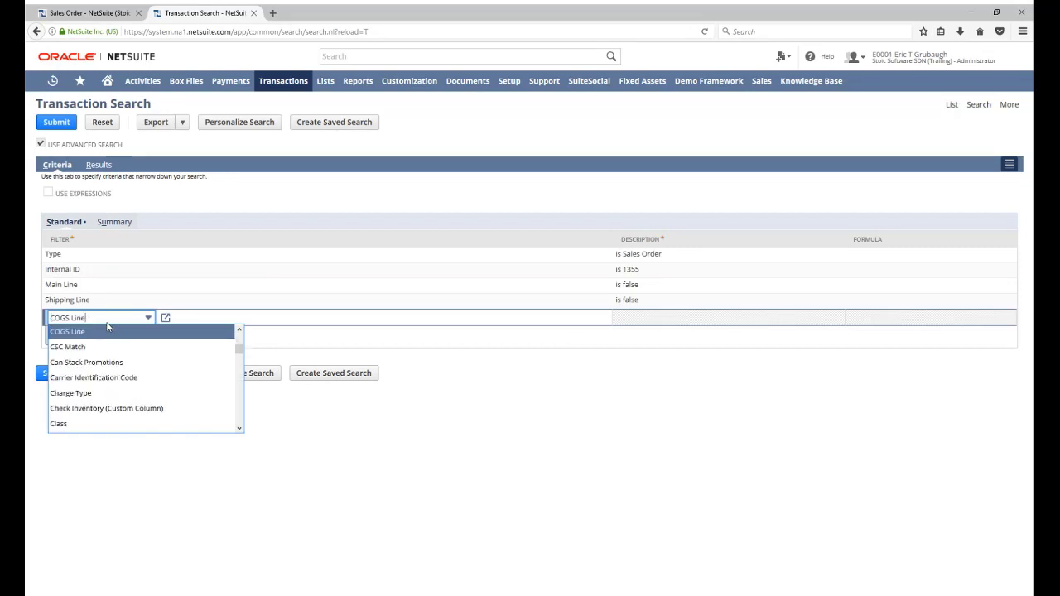
pyautogui.press('Return')
pyautogui.click(395, 209)
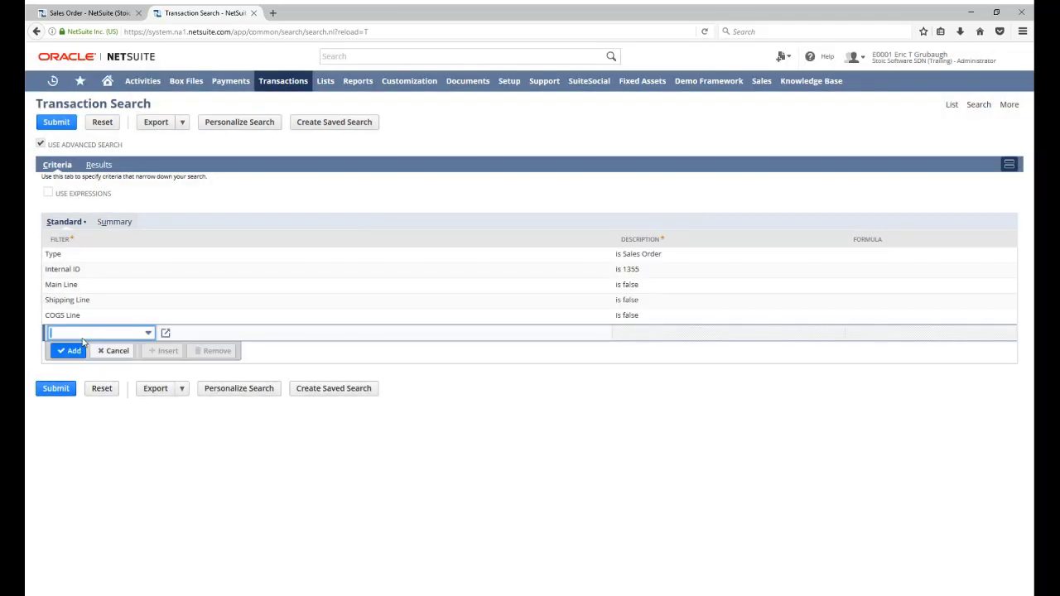
pyautogui.click(83, 334)
pyautogui.write('tax item')
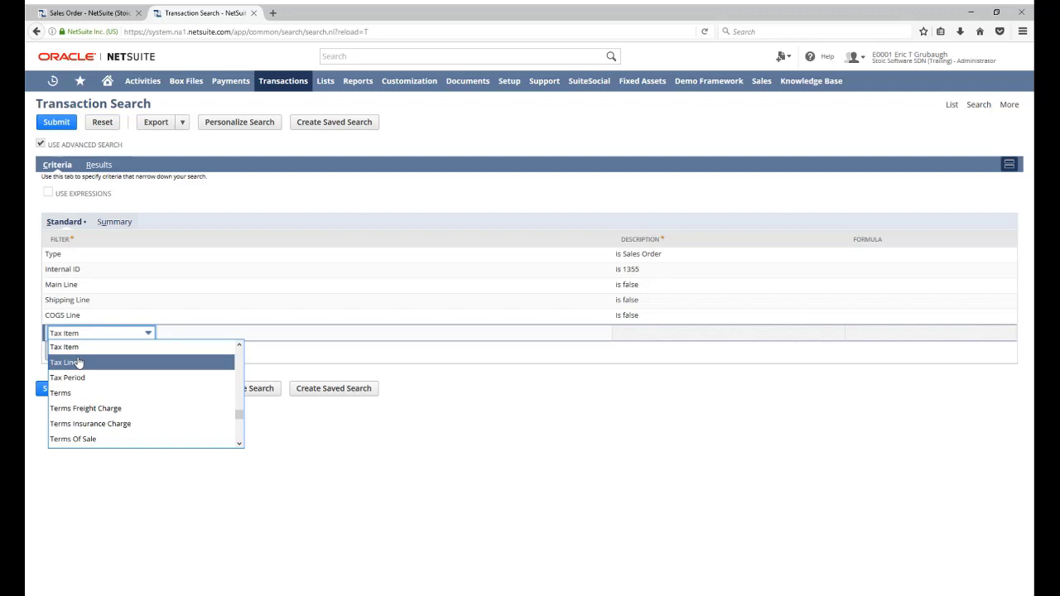
pyautogui.click(80, 362)
pyautogui.click(489, 229)
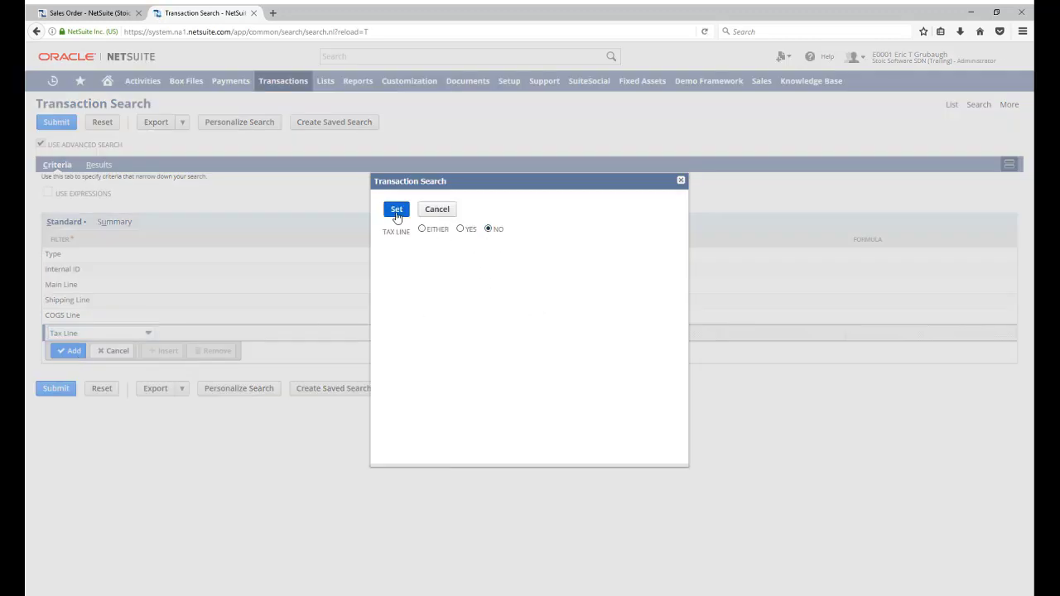
pyautogui.click(396, 208)
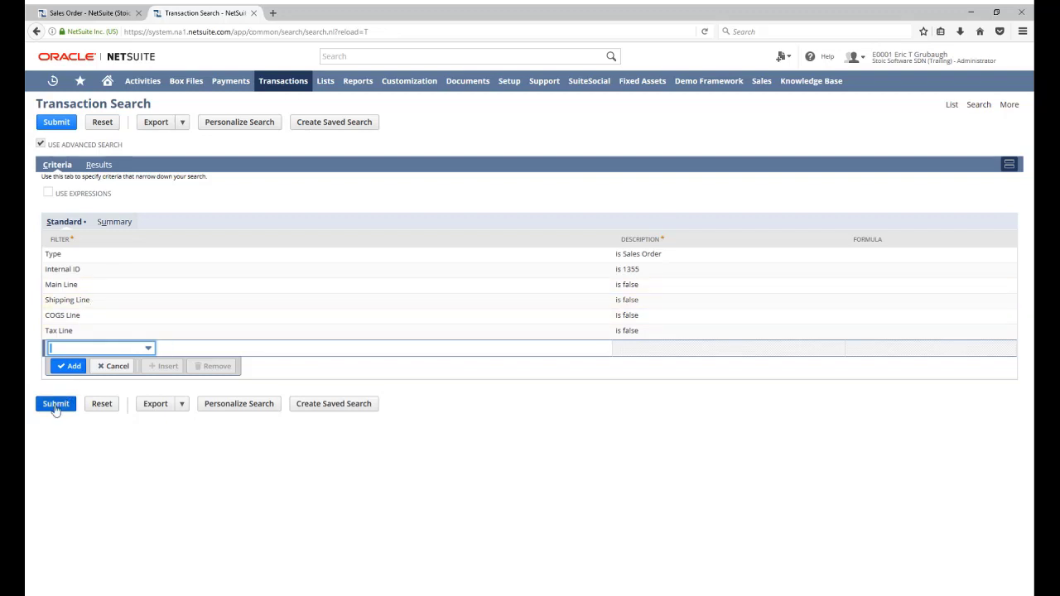
pyautogui.click(56, 405)
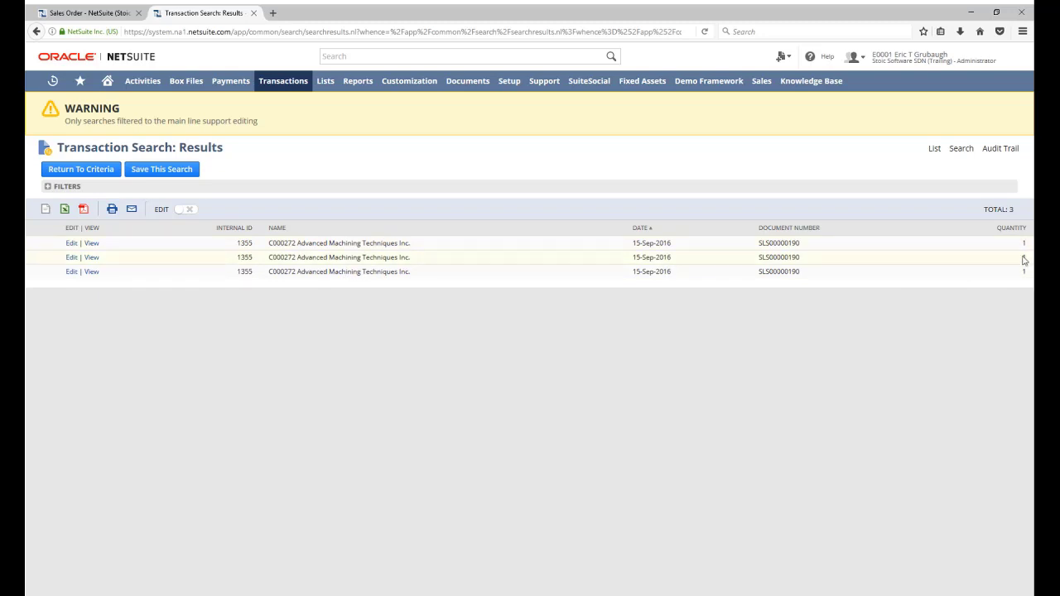
# Step: Return from the results to the search criteria page
pyautogui.click(109, 178)
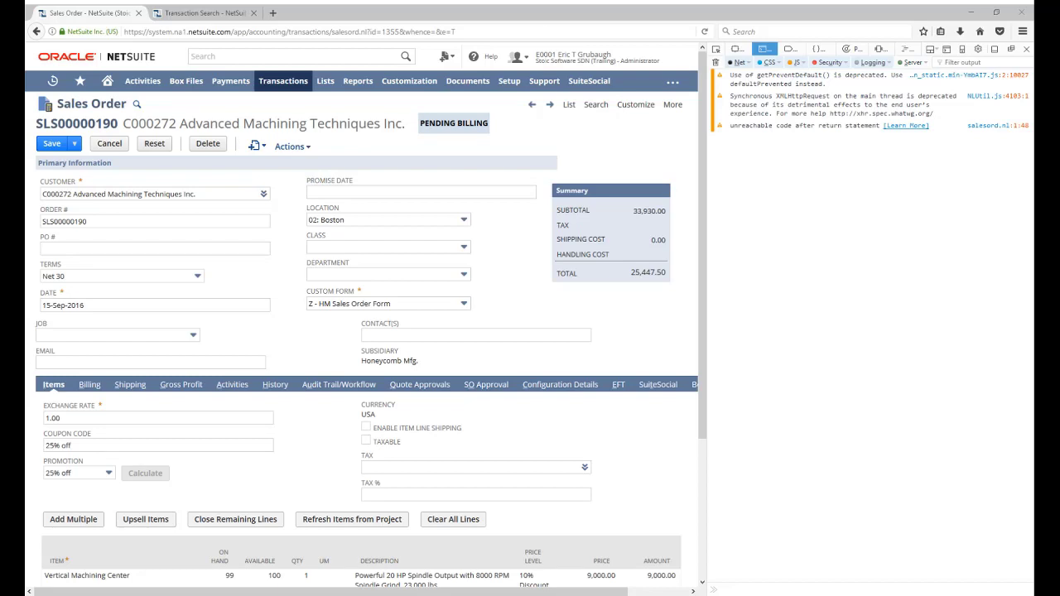
# Step: Load the N/search module in the console and store it as s
pyautogui.write('require(["N/search"])')
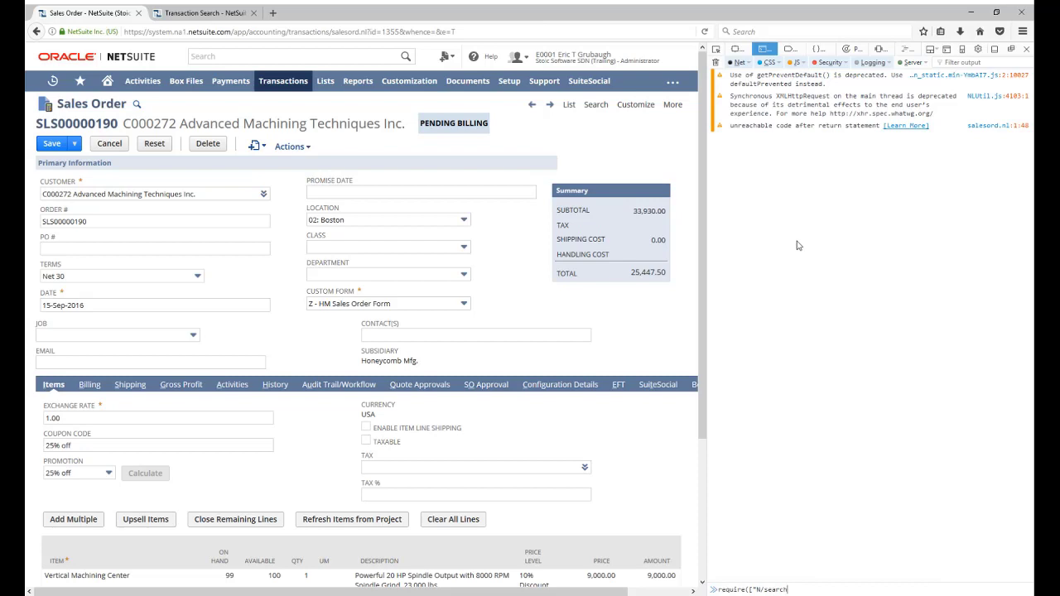
pyautogui.press('Return')
pyautogui.write('var s = require("N/search")')
pyautogui.press('Return')
# Step: Run a SALES_ORDER search with filter mainline is true and request its paged count
pyautogui.write('s.create({')
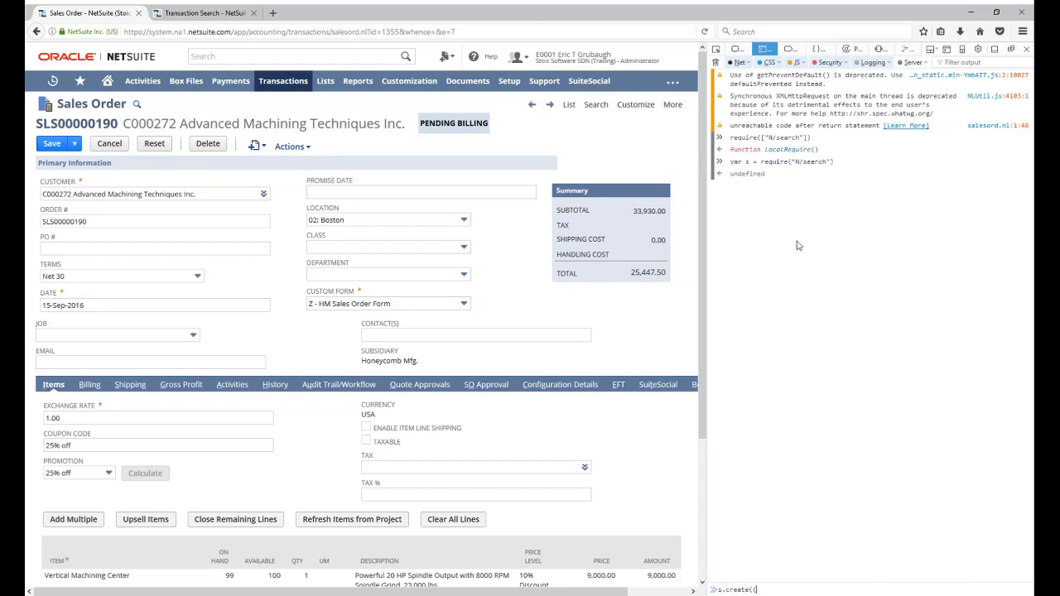
pyautogui.hotkey('shift', 'Return')
pyautogui.write('type: s.Type.SALES_ORDER,')
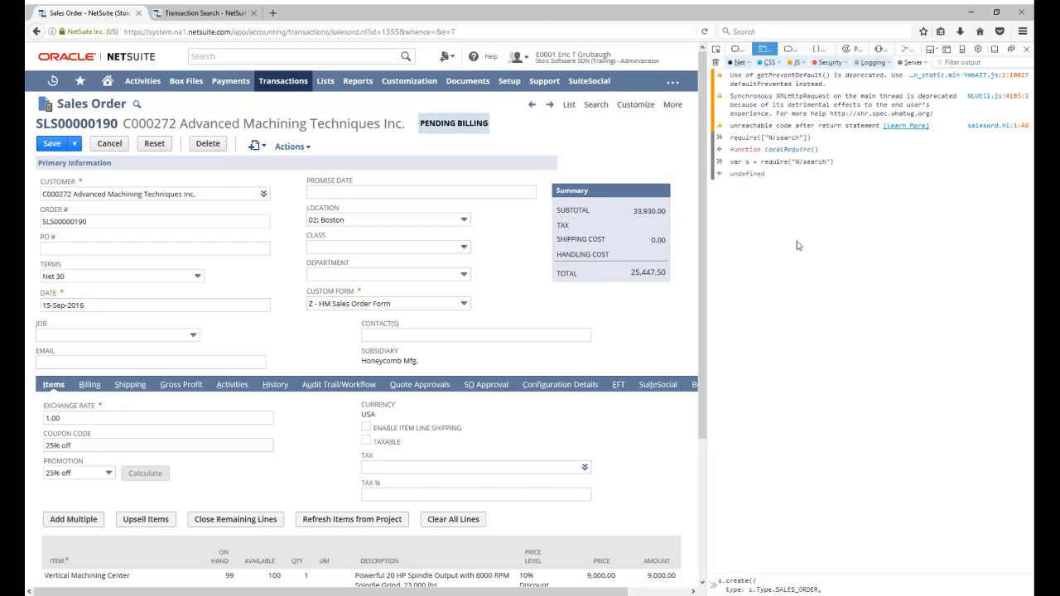
pyautogui.hotkey('shift', 'Return')
pyautogui.write('columns: [')
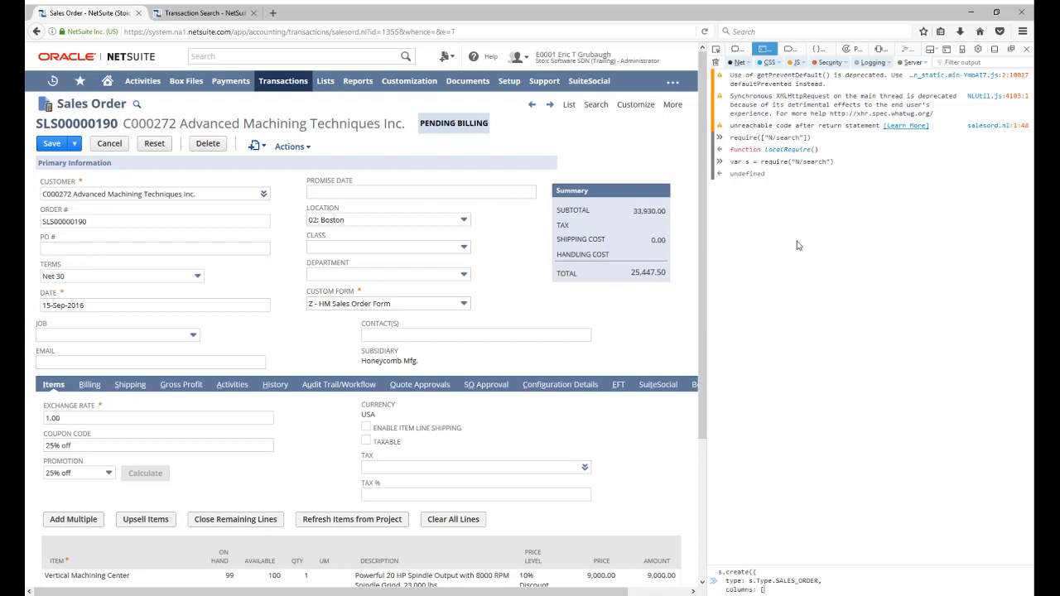
pyautogui.press('Up')
pyautogui.press('End')
pyautogui.hotkey('shift', 'Return')
pyautogui.write('filters: [["mainline", s.Operator.IS, true')
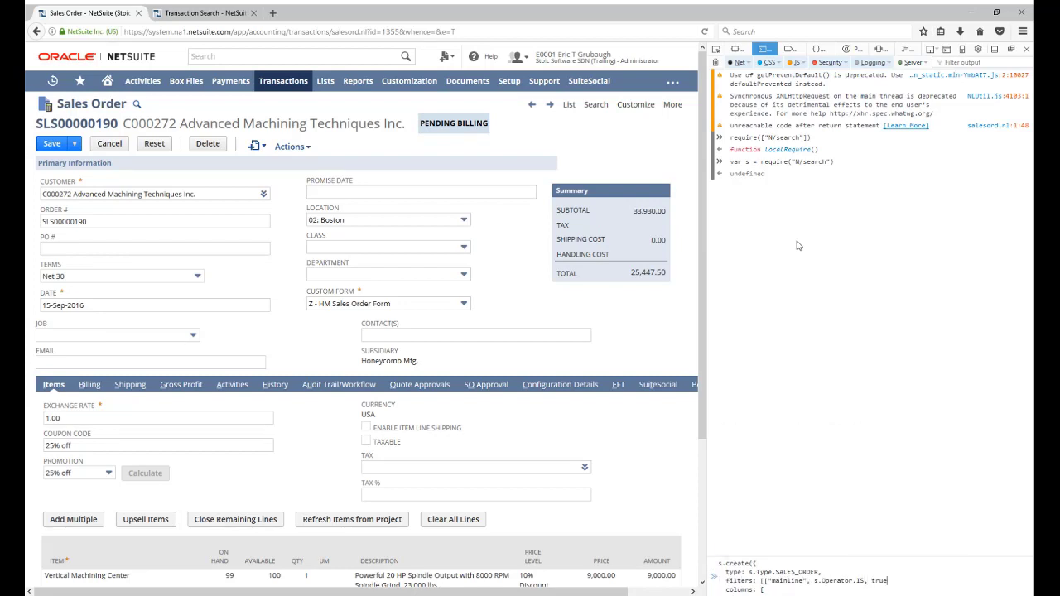
pyautogui.write(']]')
pyautogui.press('BackSpace')
pyautogui.press('BackSpace')
pyautogui.press('BackSpace')
pyautogui.press('BackSpace')
pyautogui.press('BackSpace')
pyautogui.press('BackSpace')
pyautogui.press('BackSpace')
pyautogui.press('BackSpace')
pyautogui.press('BackSpace')
pyautogui.press('BackSpace')
pyautogui.write('}).runPage().count')
pyautogui.press('Return')
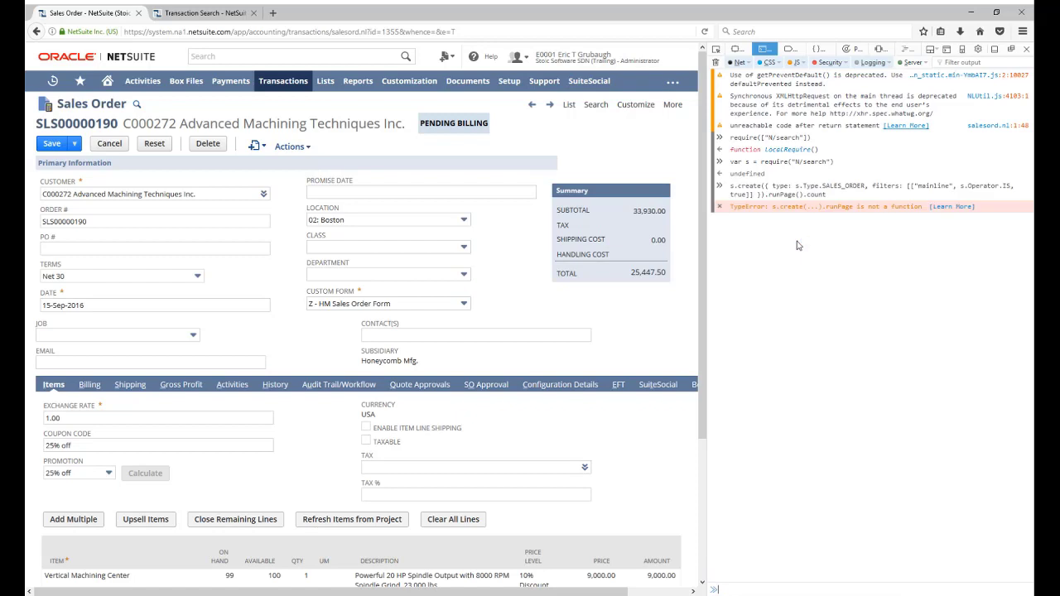
# Step: Fix runPage to runPaged and rerun, getting a count of 635
pyautogui.press('Up')
pyautogui.press('Left')
pyautogui.press('Left')
pyautogui.press('Left')
pyautogui.press('Left')
pyautogui.press('Left')
pyautogui.press('Left')
pyautogui.press('Left')
pyautogui.press('Left')
pyautogui.write('d')
pyautogui.press('Return')
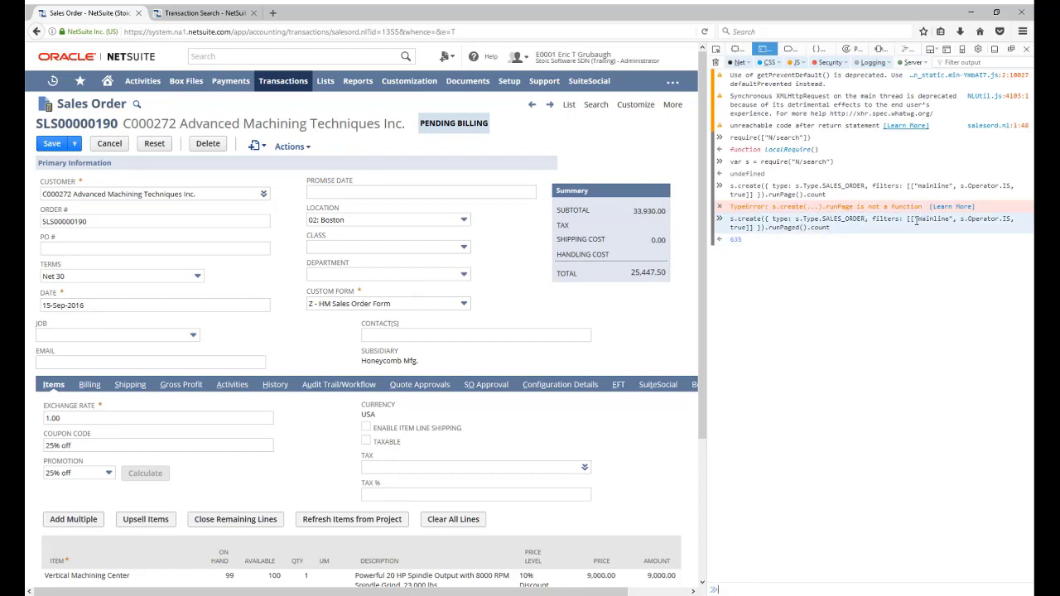
pyautogui.moveTo(916, 220); pyautogui.dragTo(754, 230)
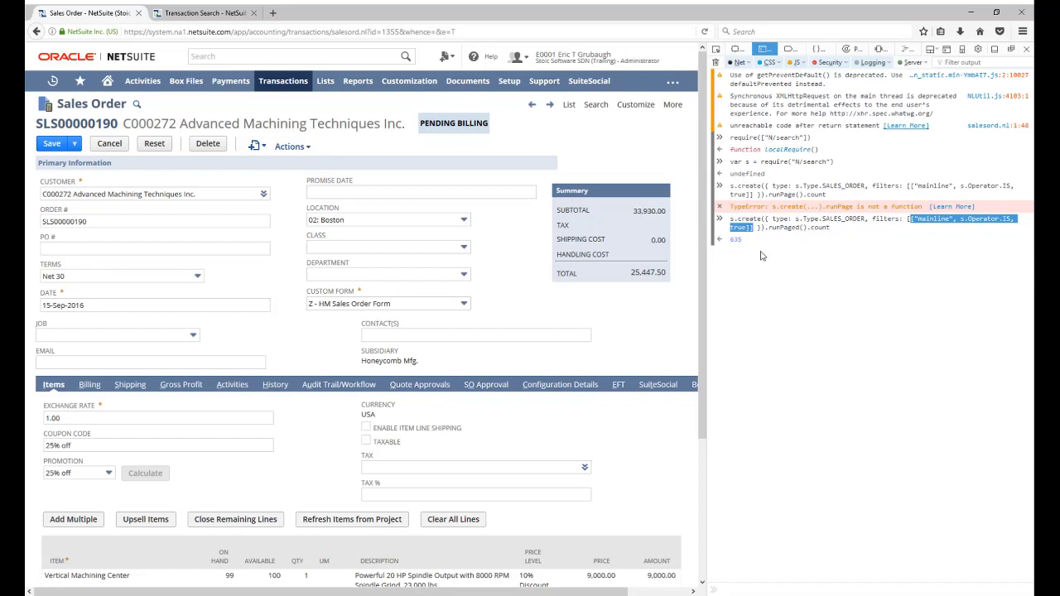
pyautogui.moveTo(748, 242); pyautogui.dragTo(733, 241)
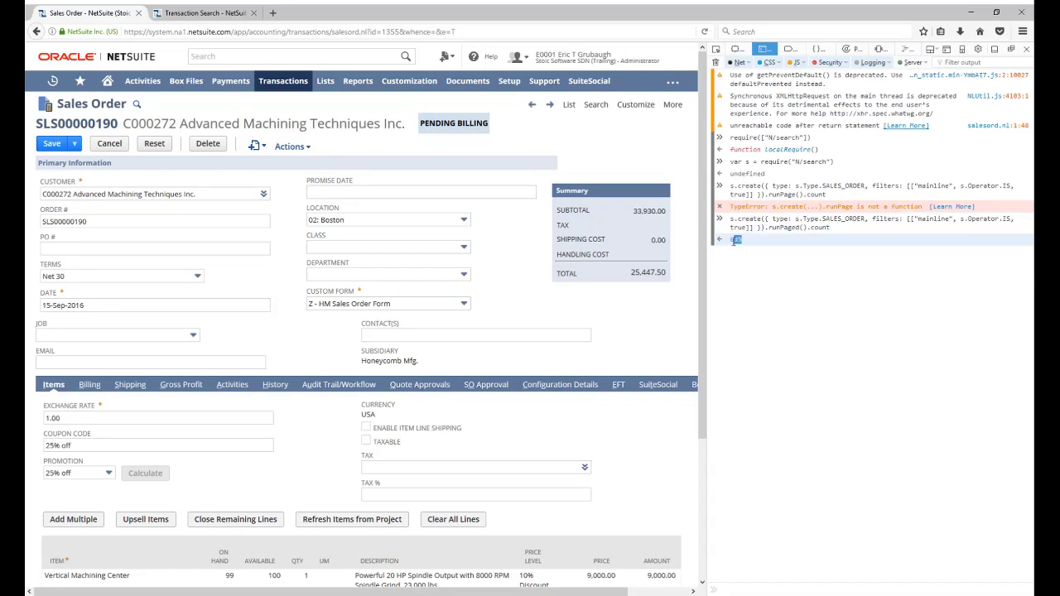
pyautogui.click(761, 277)
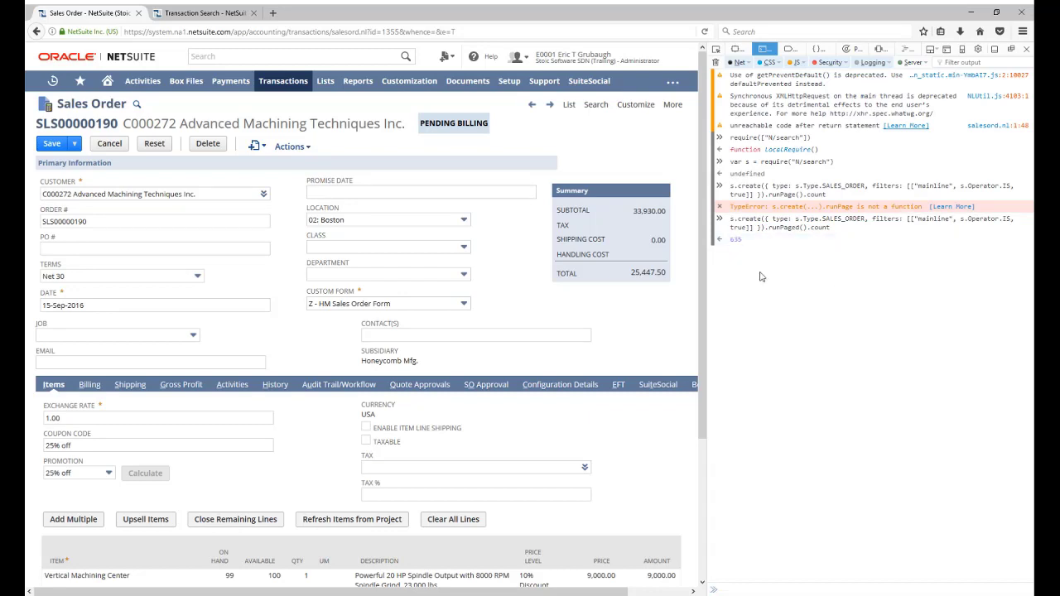
# Step: Rerun the count with mainline set to false, returning 1838
pyautogui.write('s.create({   type: s.Type.SALES_ORDER,   filters: [["mainline", s.Operator.IS, true]] }).runPaged().count')
pyautogui.doubleClick(879, 581)
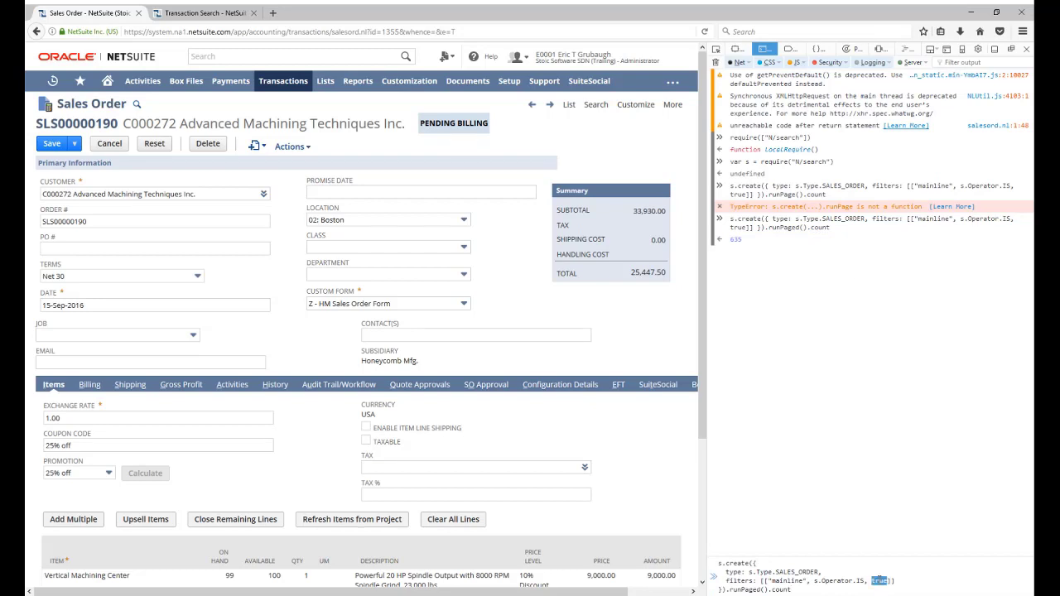
pyautogui.write('false')
pyautogui.press('Return')
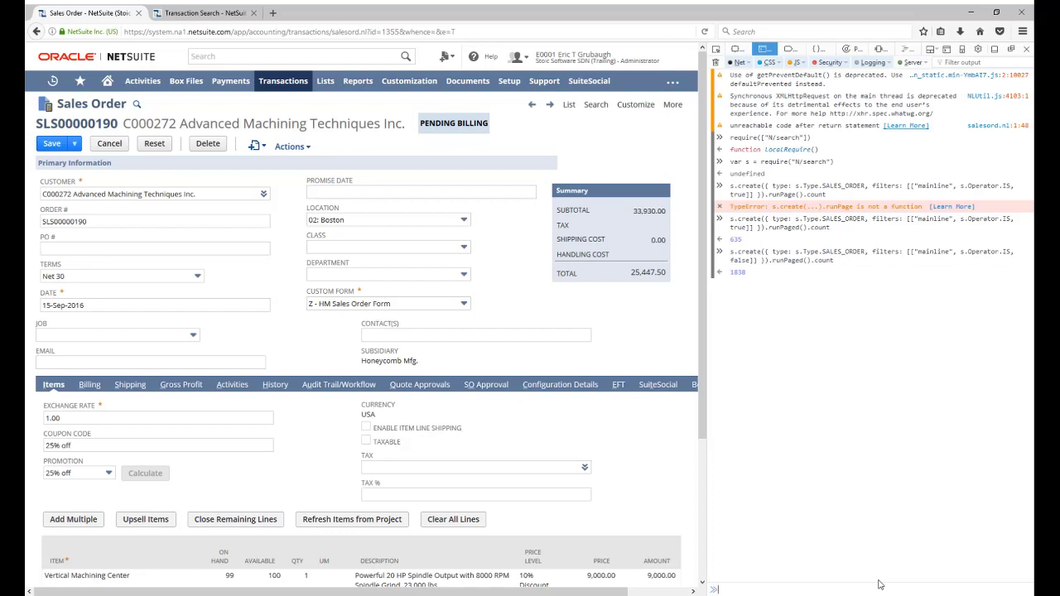
# Step: Remove the filters line and rerun, returning 2473 unfiltered sales order rows
pyautogui.press('Up')
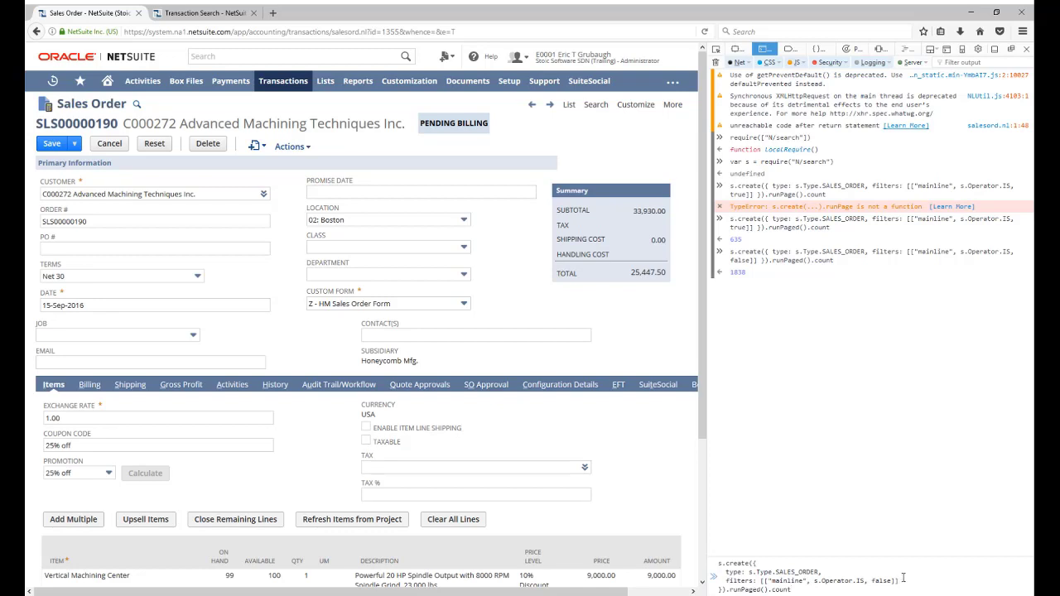
pyautogui.moveTo(903, 581); pyautogui.dragTo(820, 571)
pyautogui.press('BackSpace')
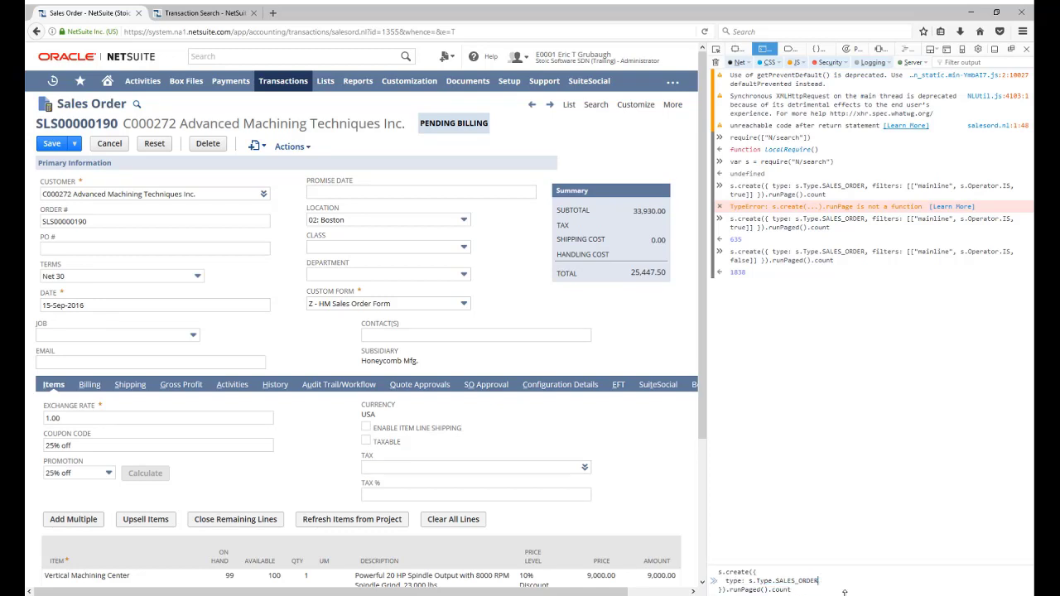
pyautogui.press('Return')
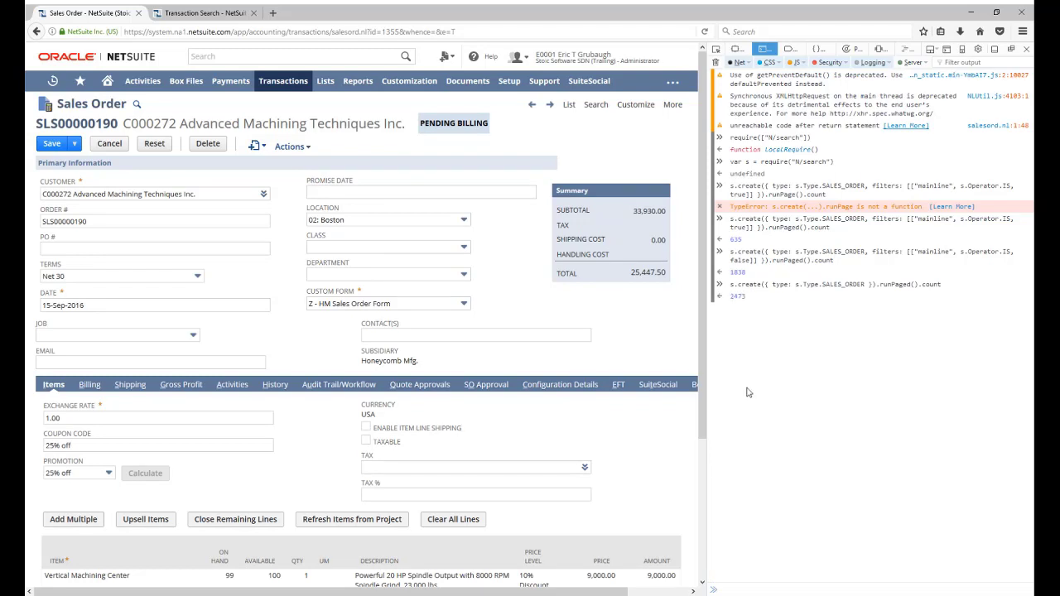